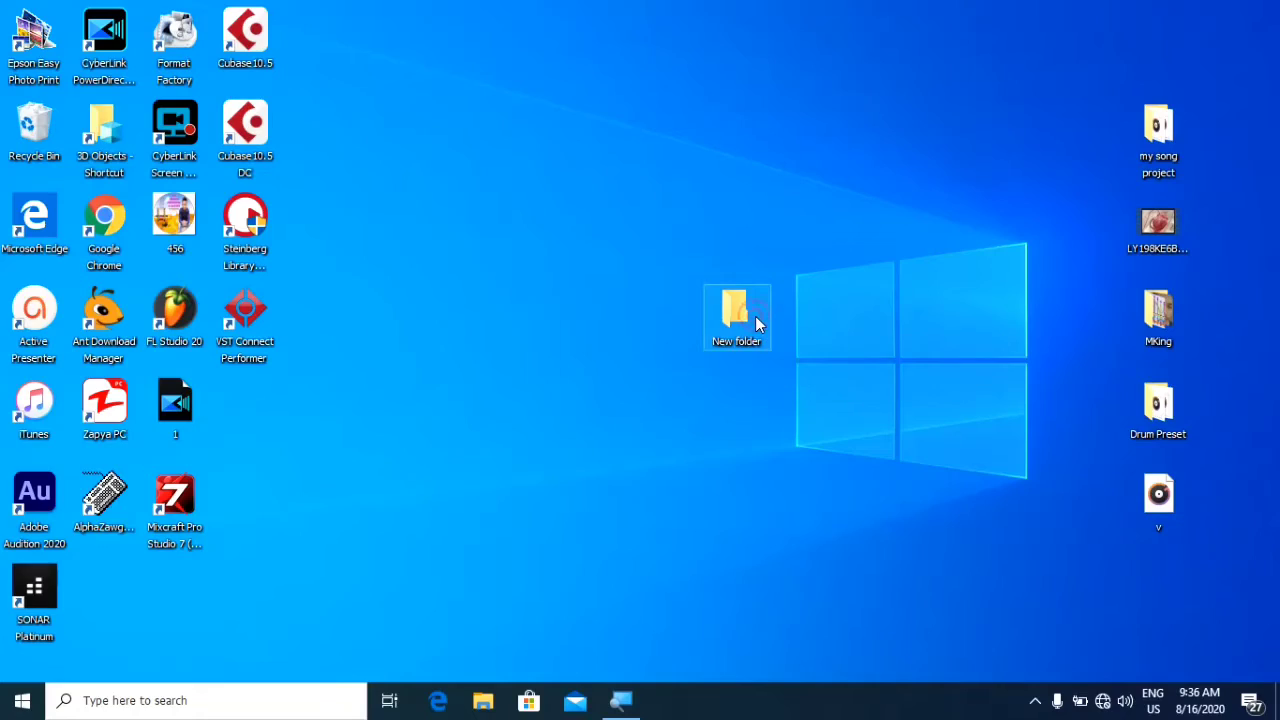
- Extract the _igetintopc.com_Ableton_Live_Suite_10_x64 archive in place inside the desktop's New folder
double_click(755, 316)
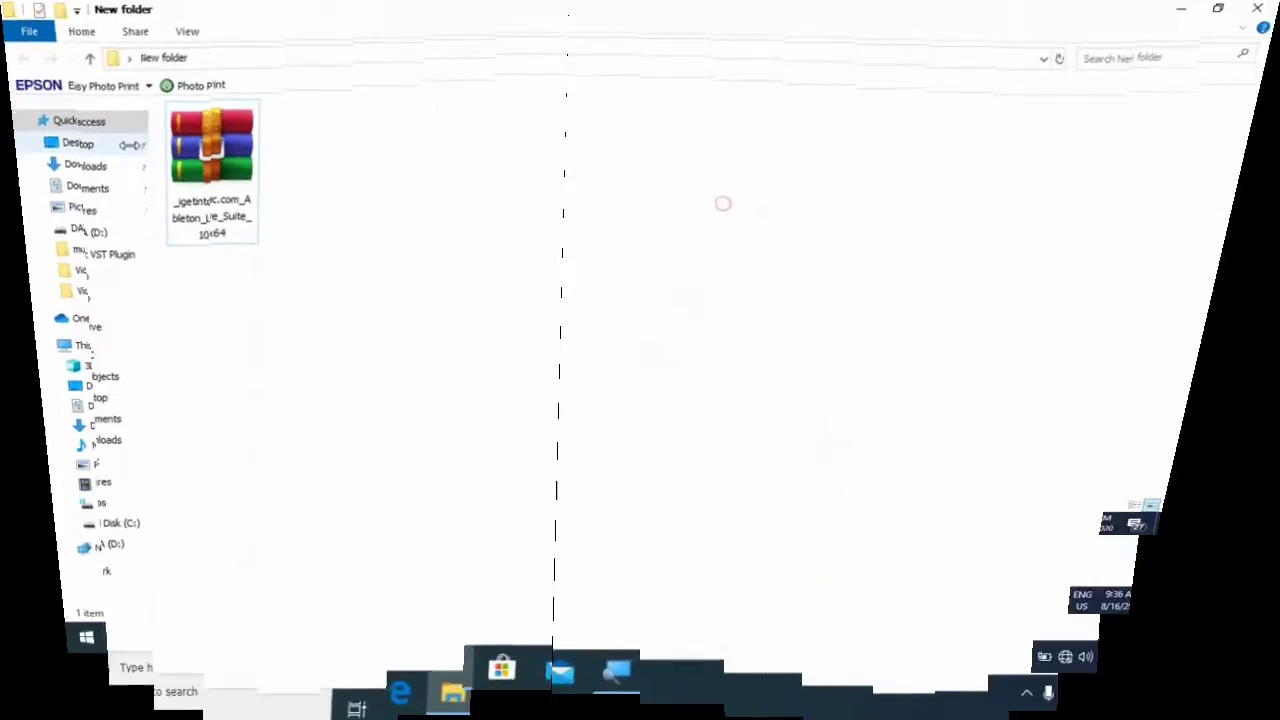
right_click(218, 150)
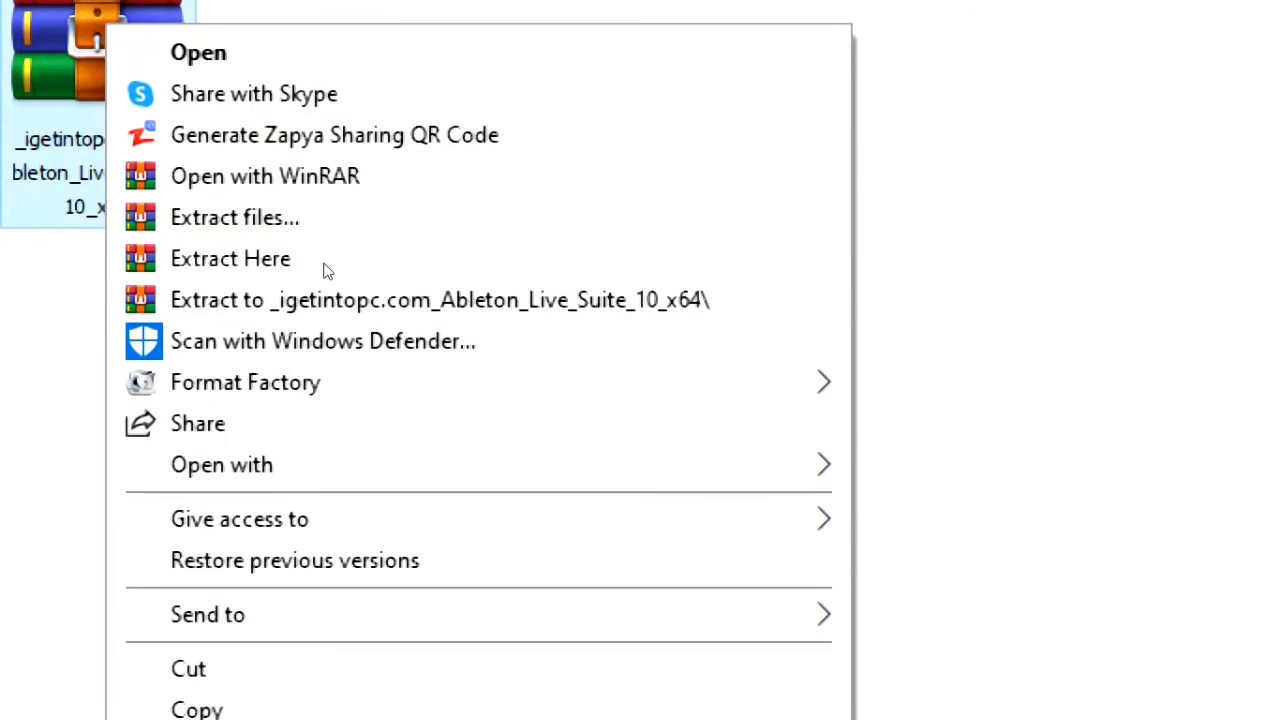
click(324, 267)
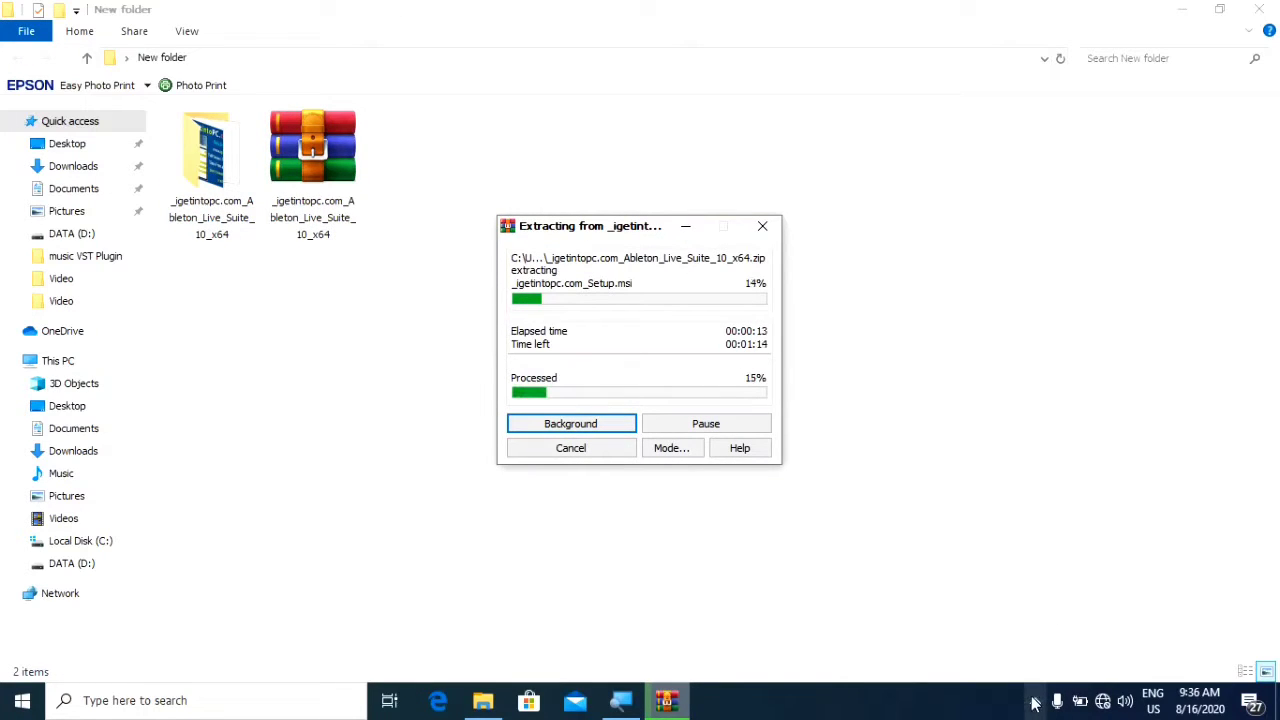
click(1035, 700)
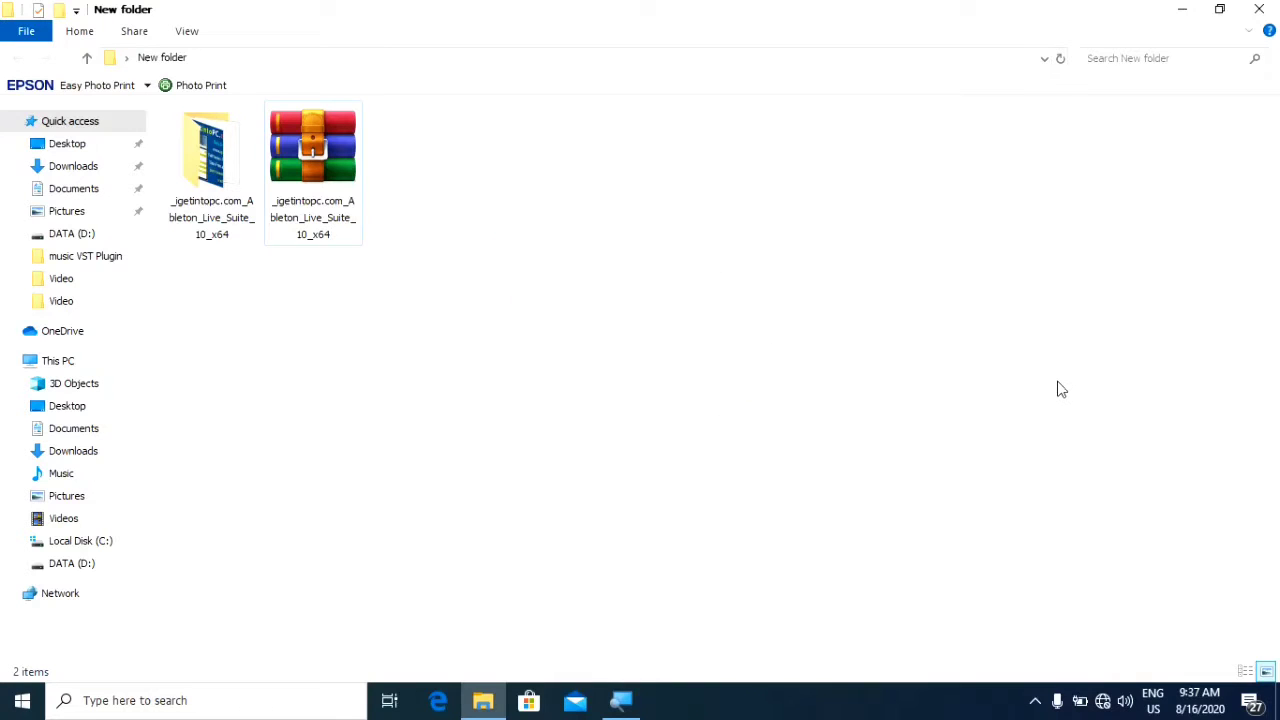
- Start the _igetintopc.com_Setup installer from the extracted _igetintopc.com_Ableton_Live_Suite_10_x64 folder
click(218, 162)
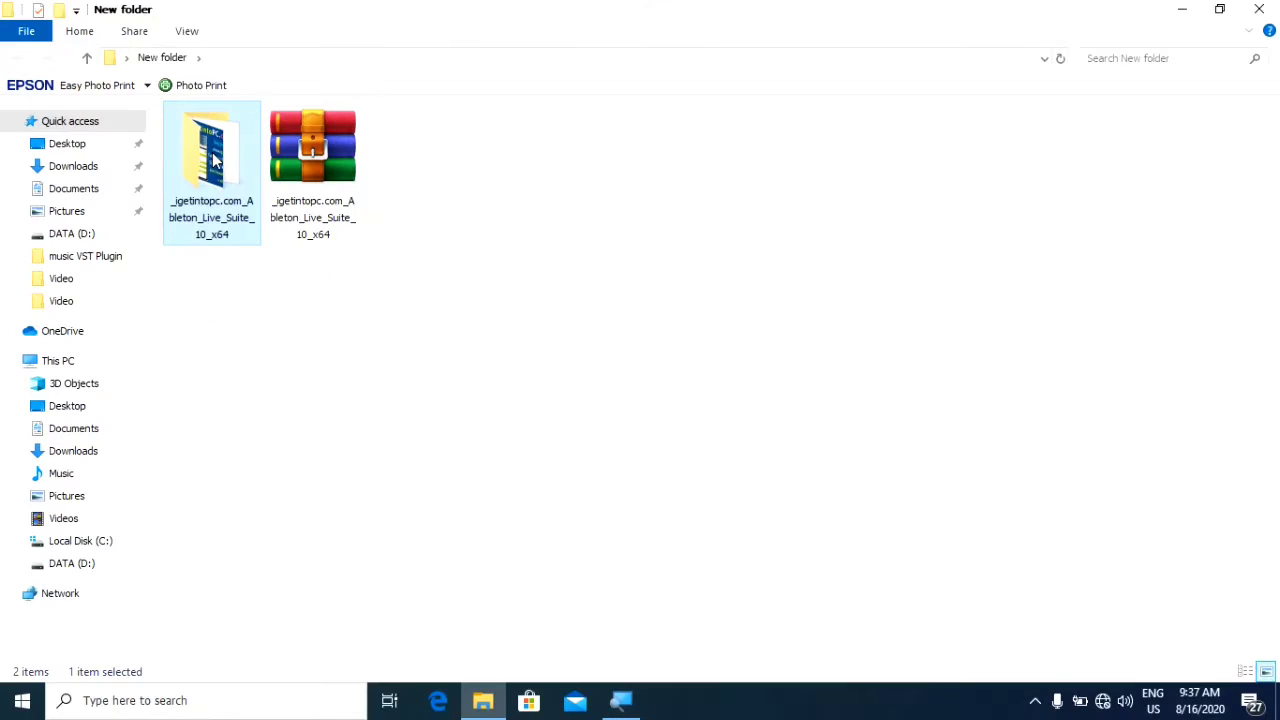
double_click(212, 160)
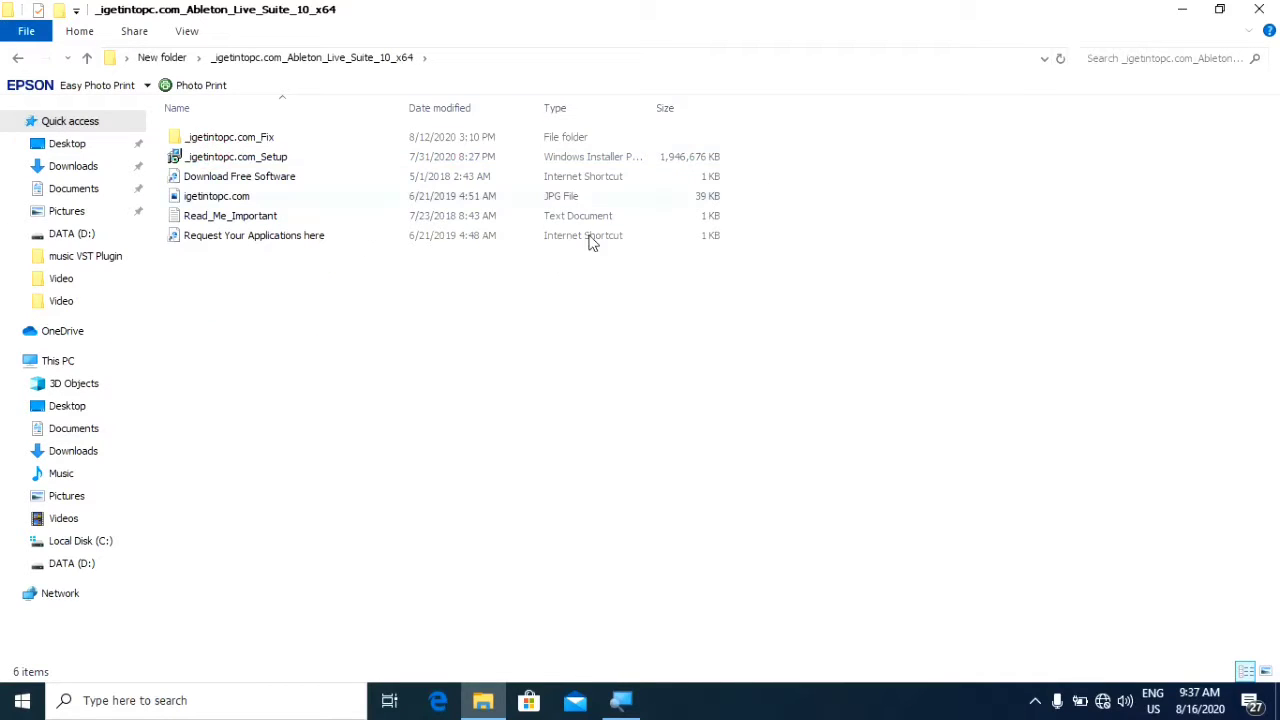
click(256, 160)
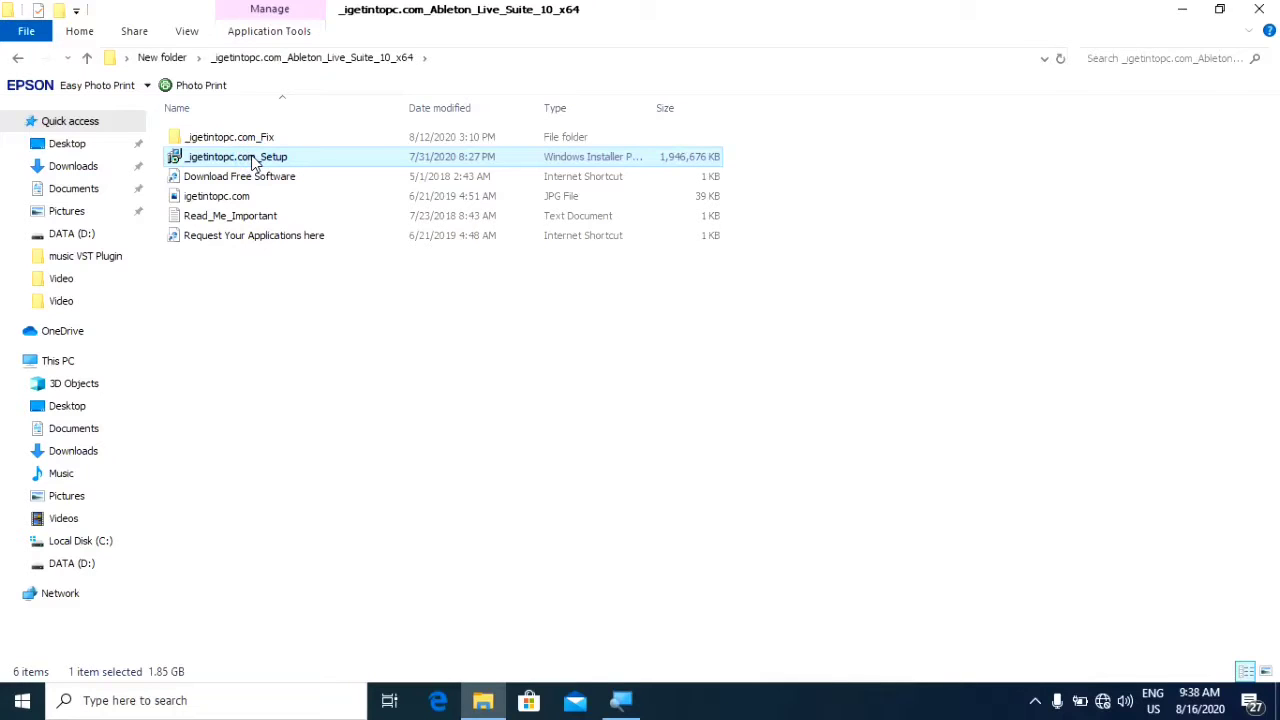
right_click(255, 163)
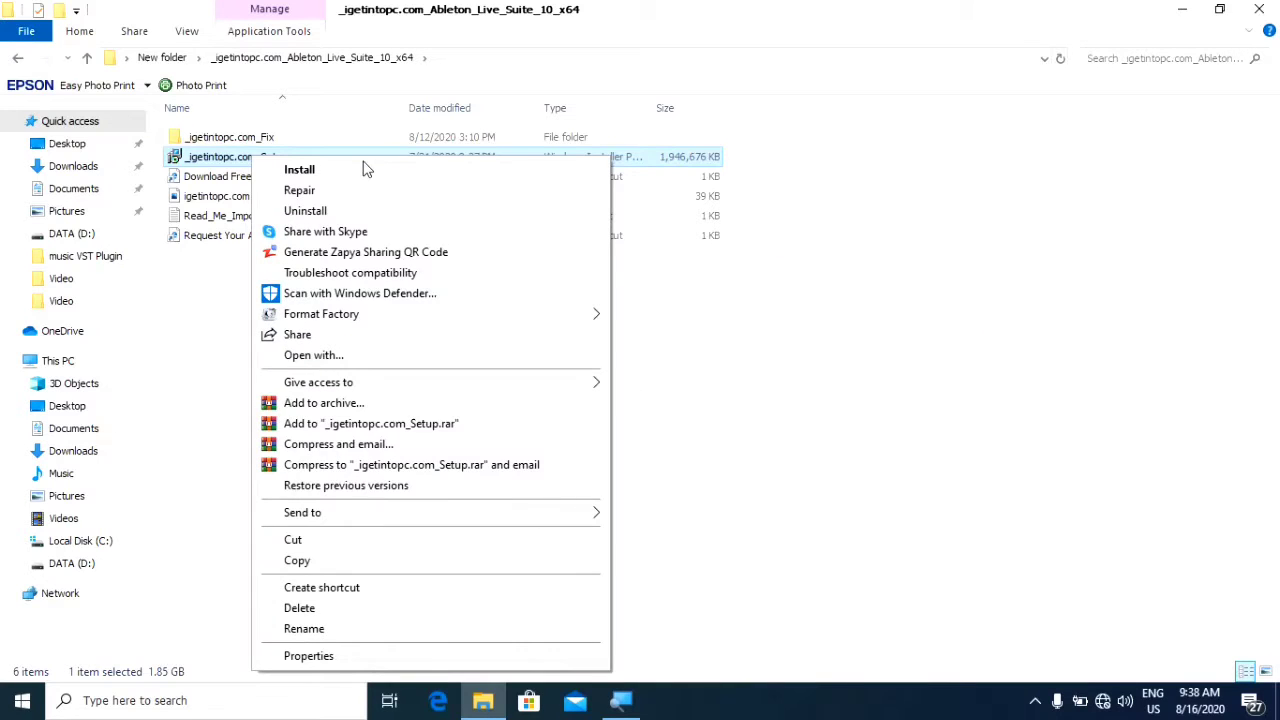
click(365, 170)
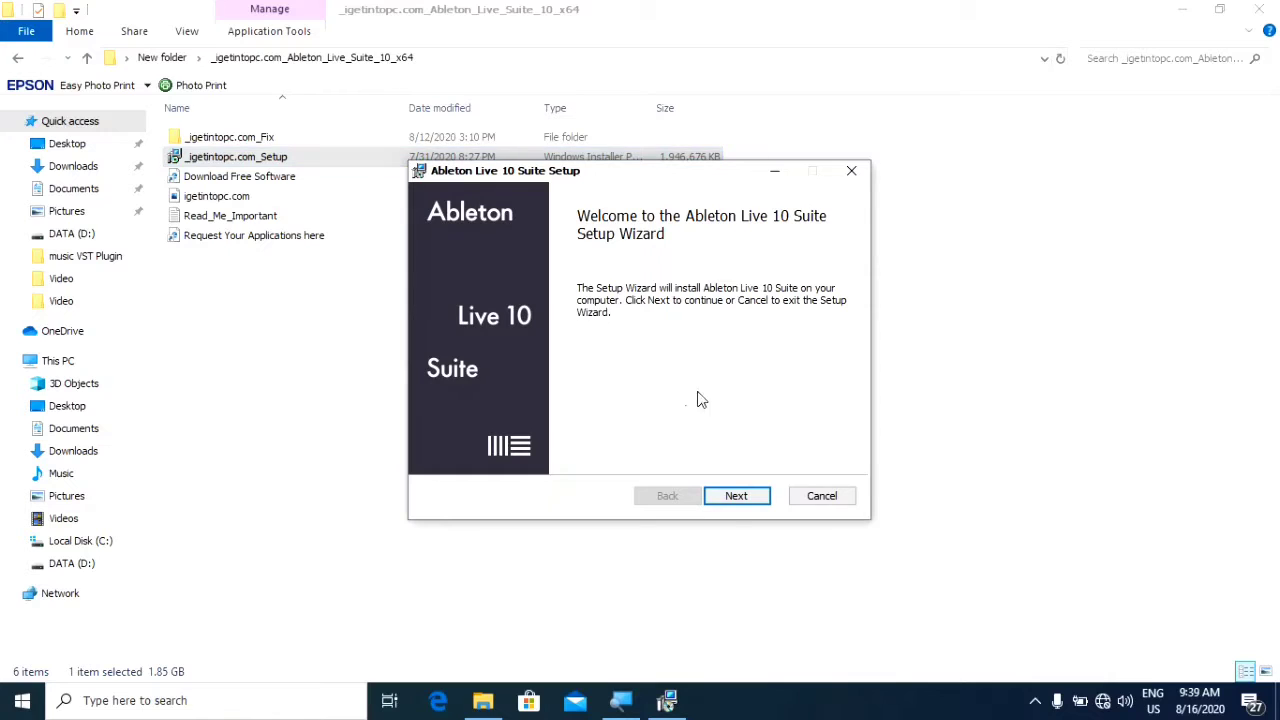
- Install Ableton Live 10 Suite to the default destination folder, accepting the license agreement terms
click(736, 497)
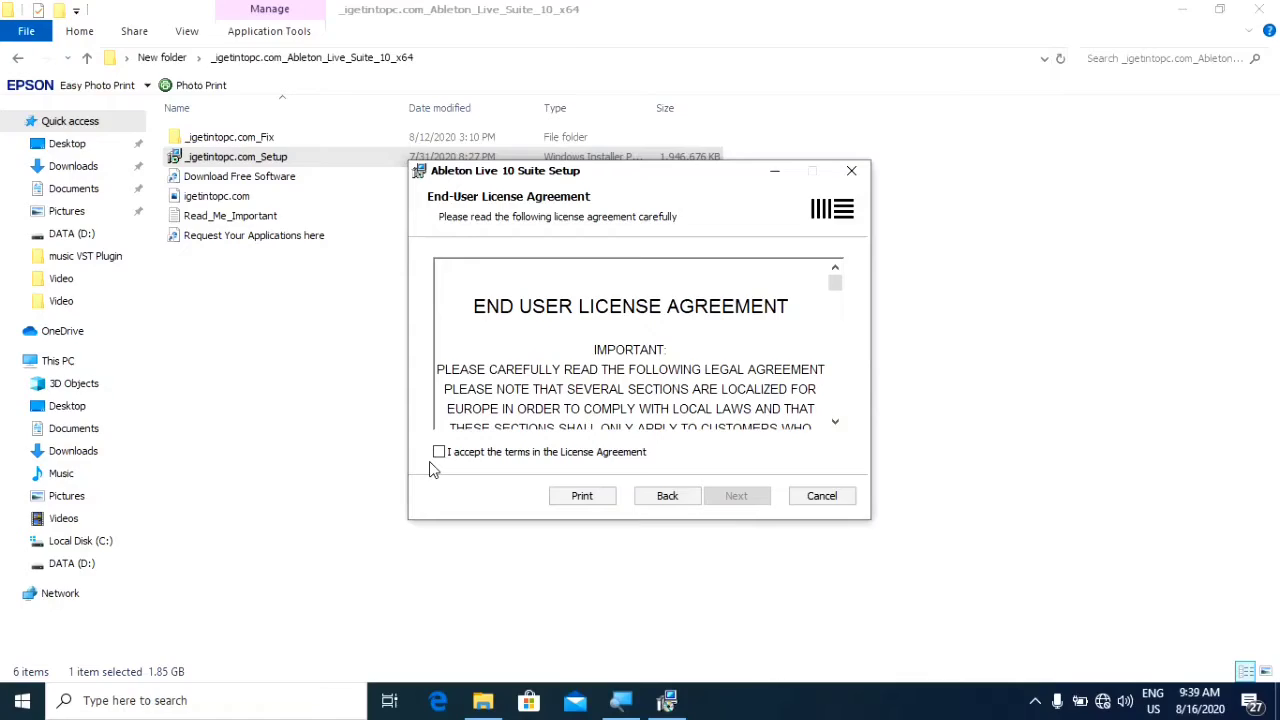
click(437, 455)
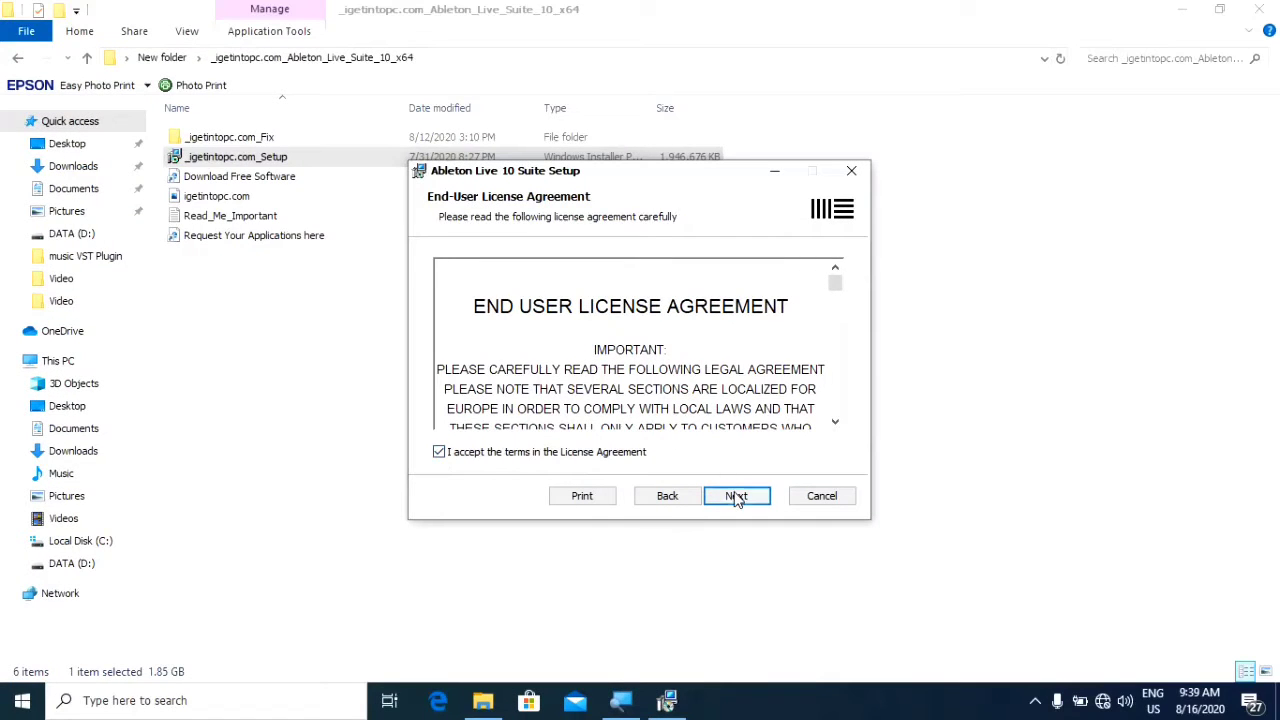
click(736, 496)
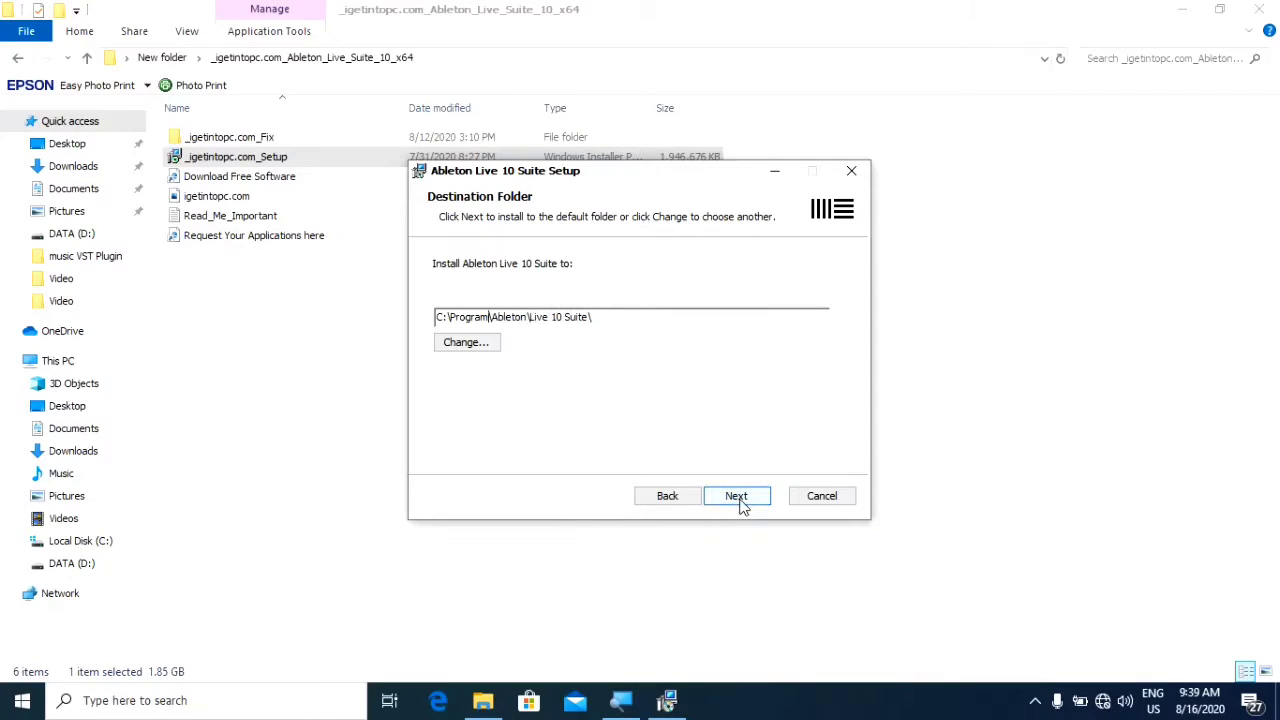
click(740, 500)
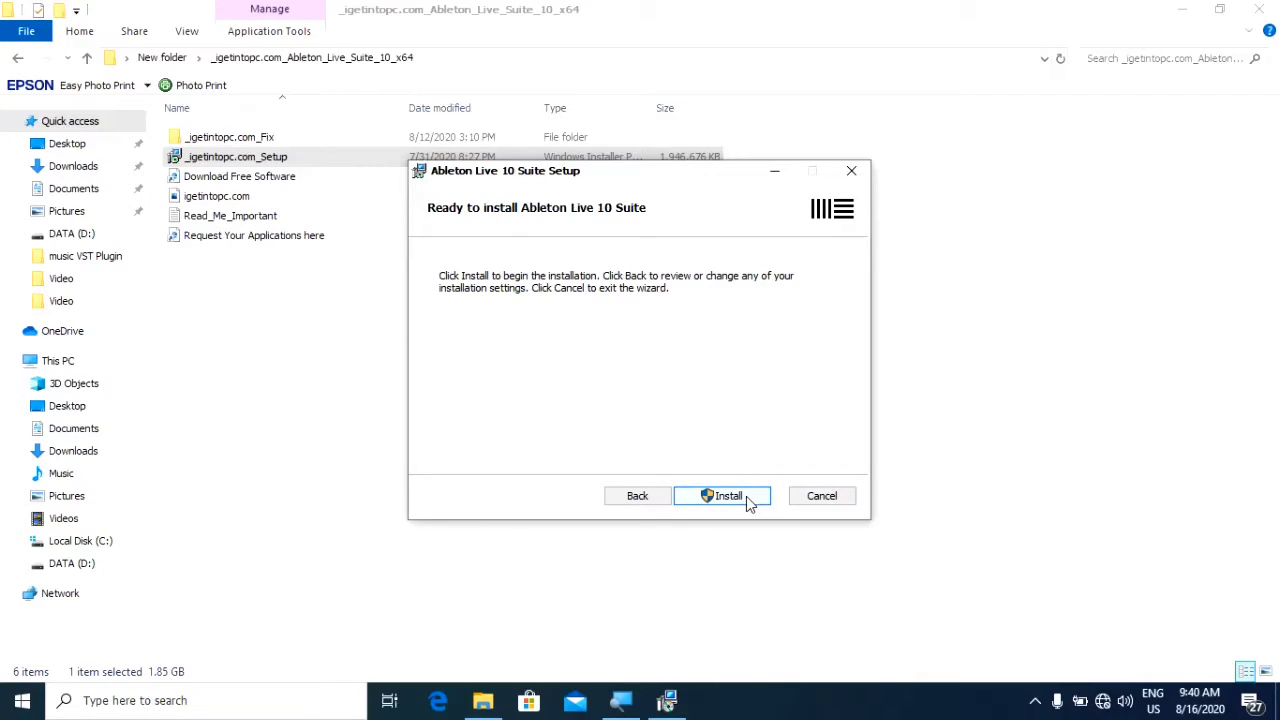
click(748, 497)
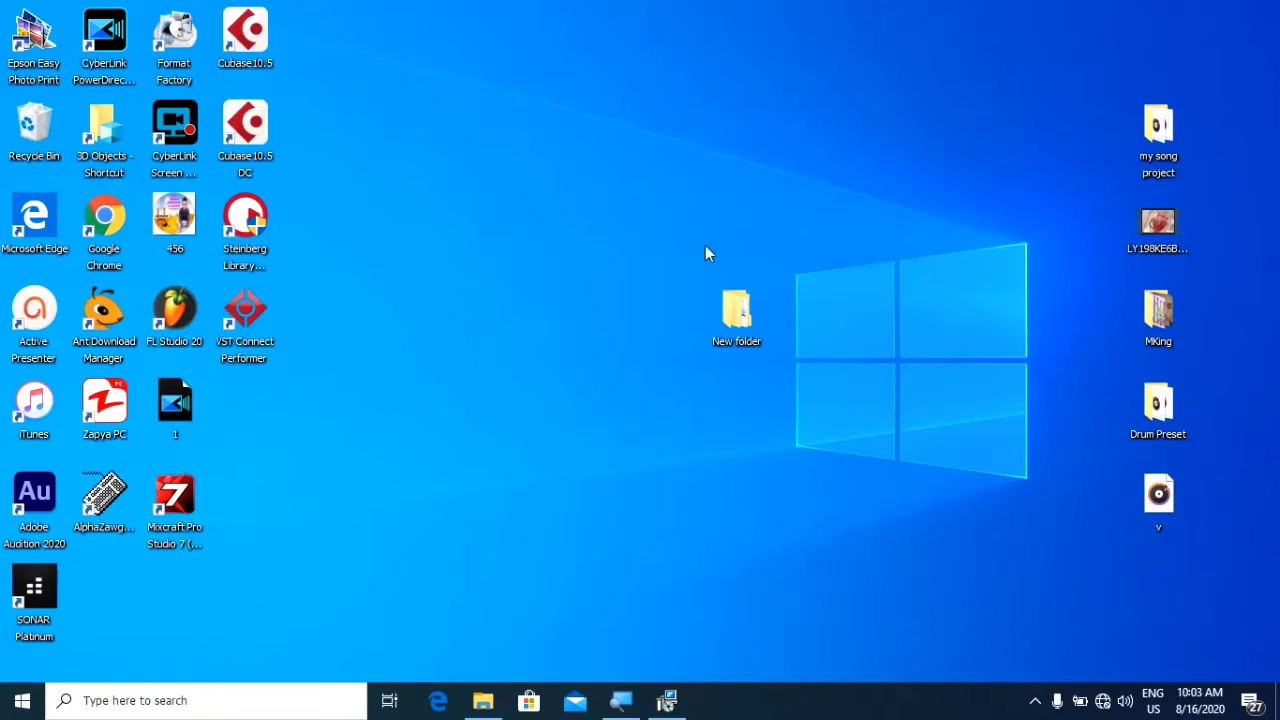
- Copy the Ableton Live 10 Suite application from the _igetintopc.com_Fix folder
click(483, 704)
click(299, 140)
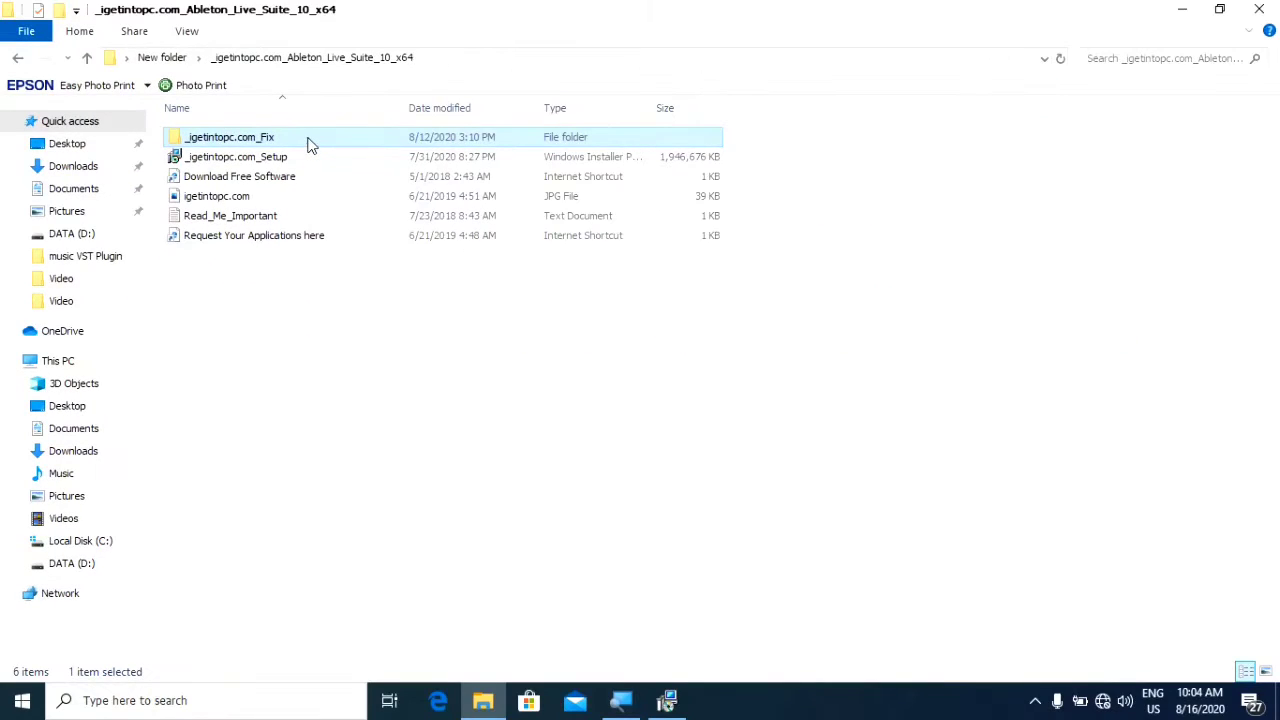
double_click(310, 145)
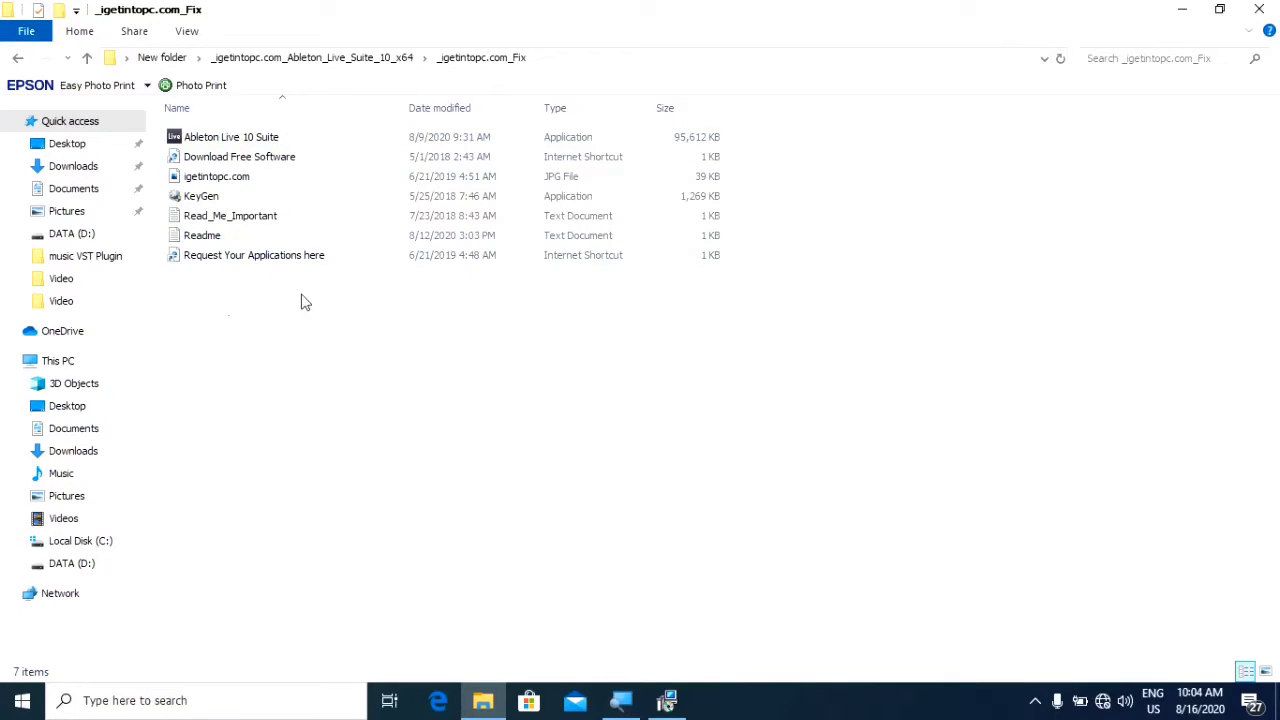
click(322, 143)
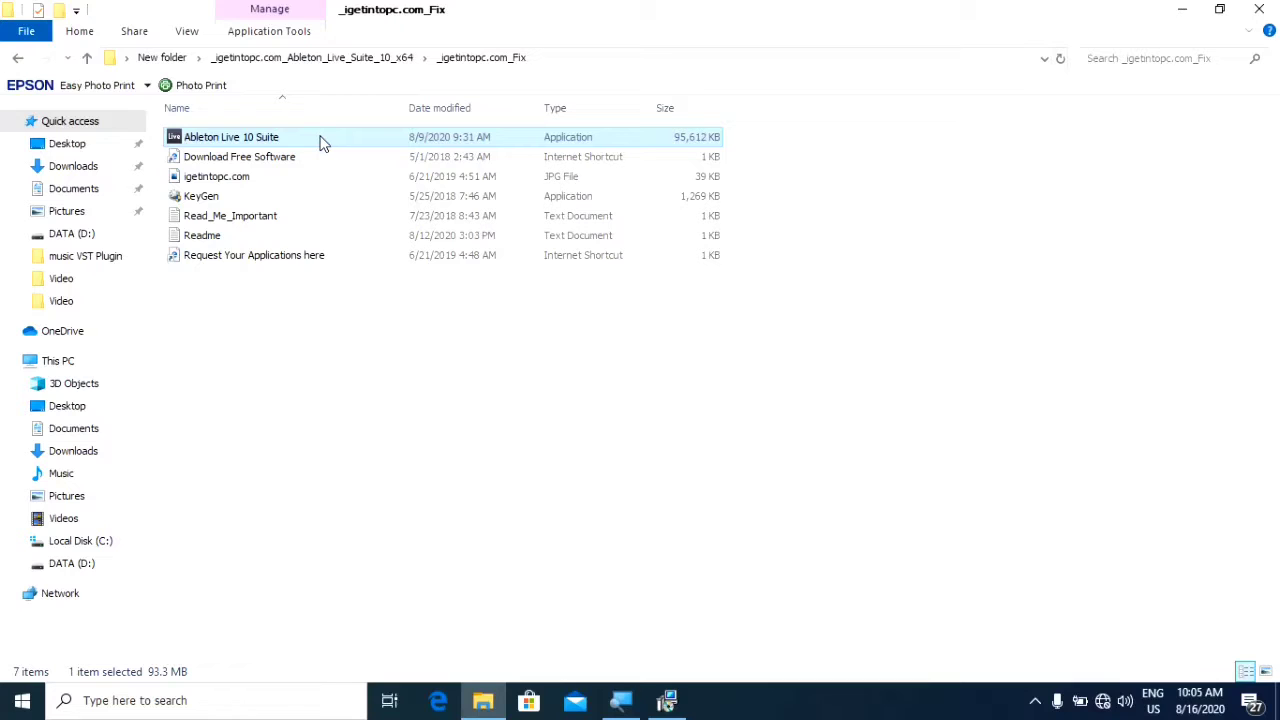
right_click(322, 143)
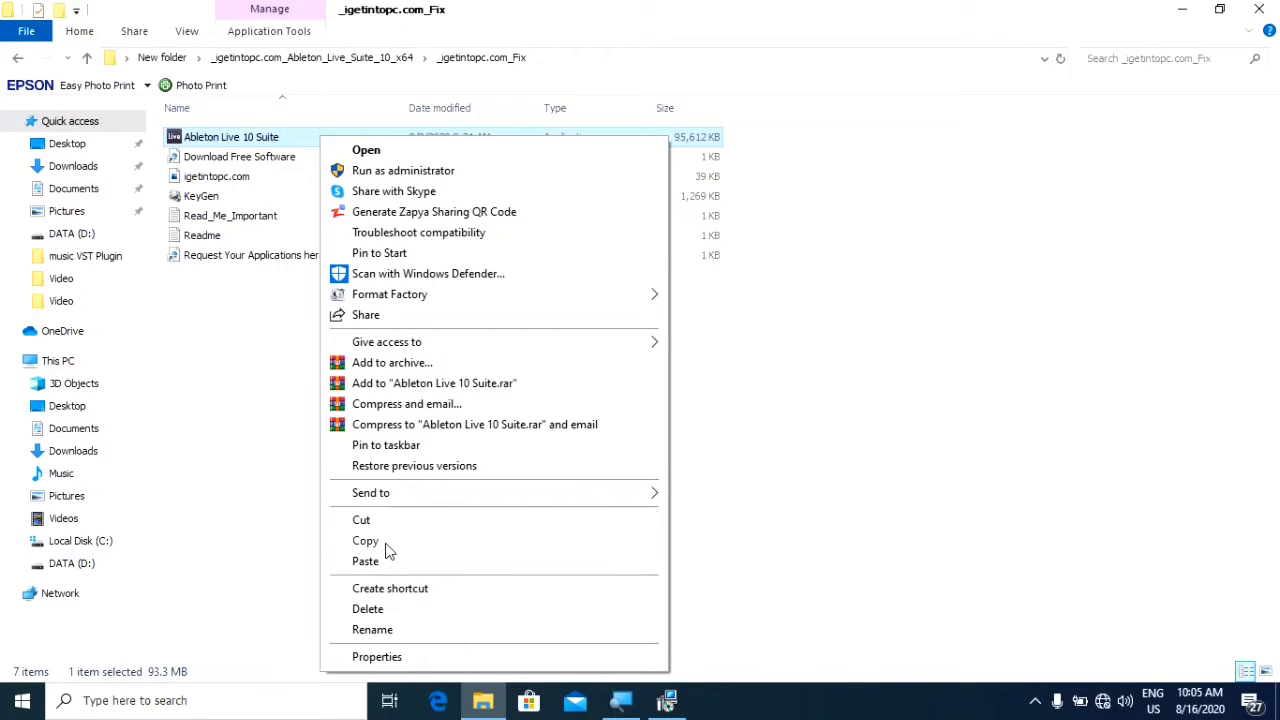
click(386, 543)
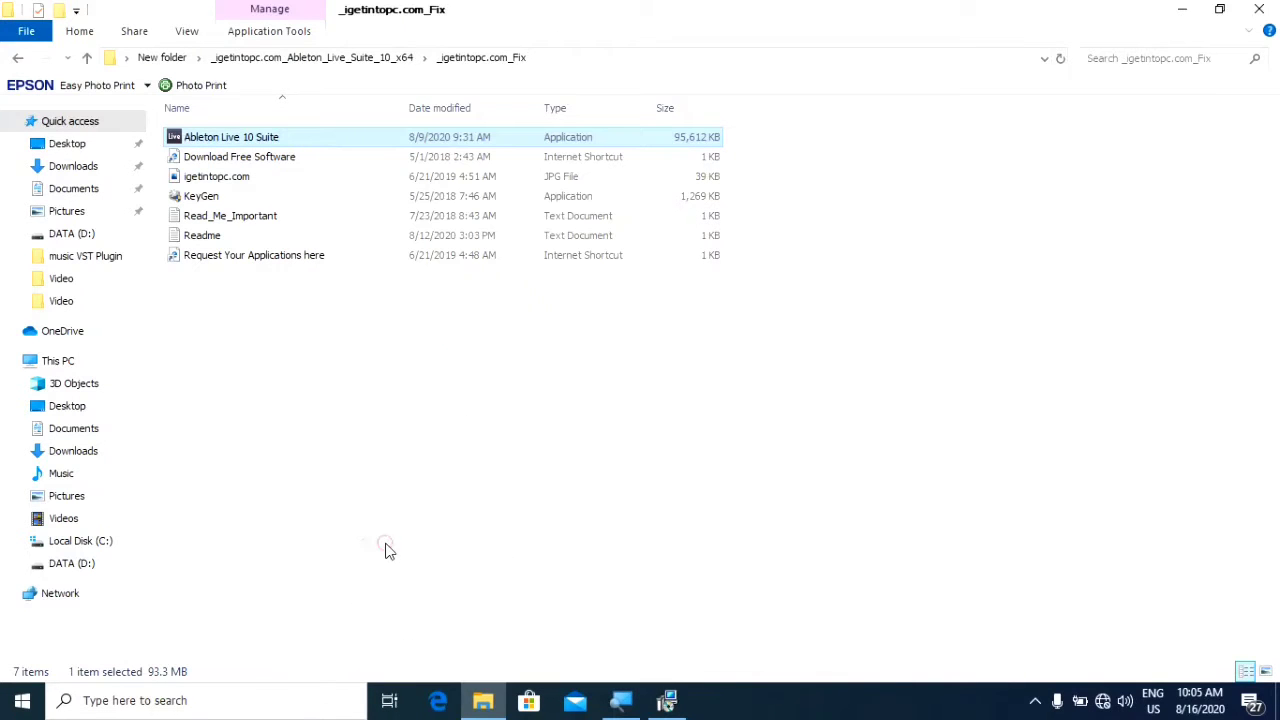
click(991, 414)
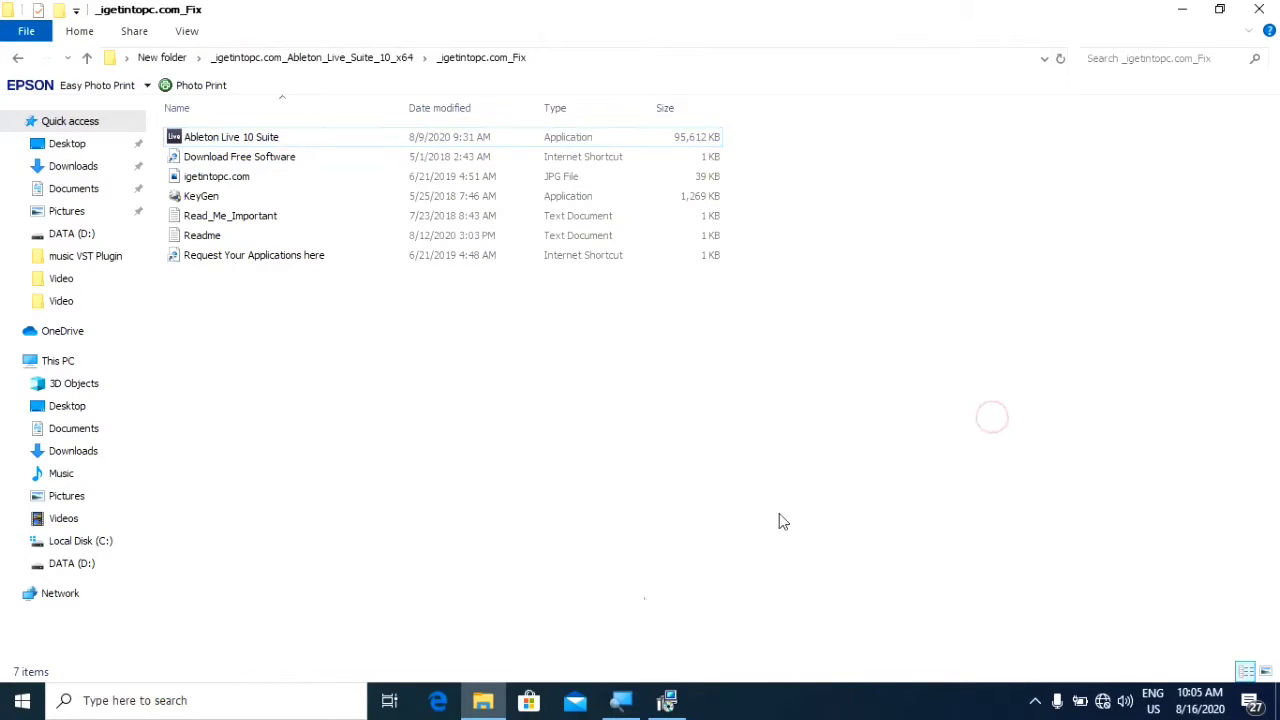
- Search Windows for Ableton Live 10 Suite and follow its shortcut to the installed application's Program folder
click(90, 702)
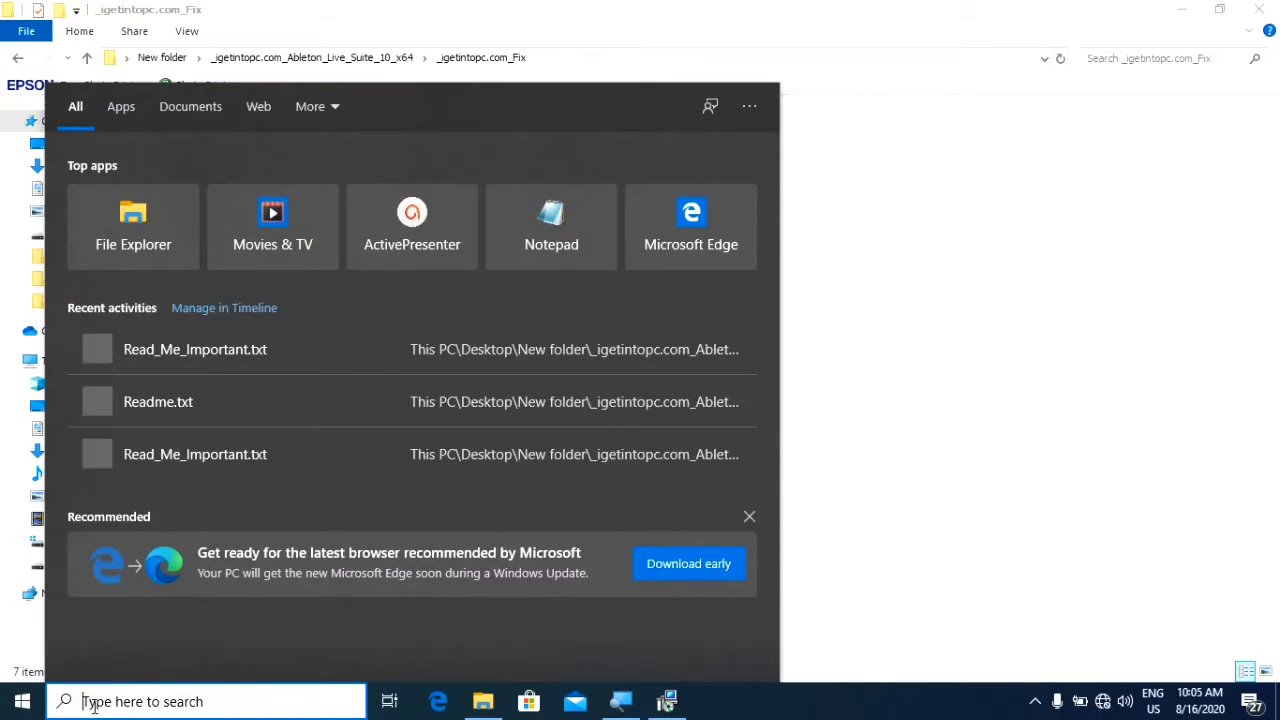
text(A)
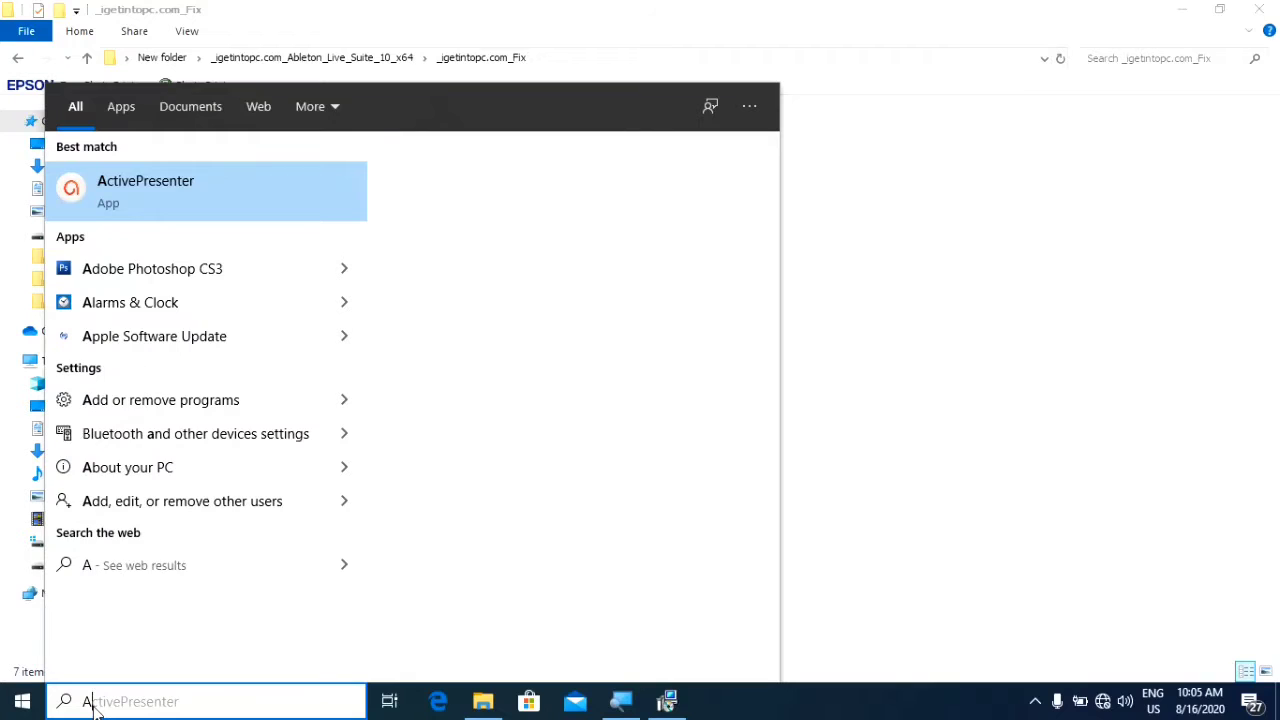
text(b)
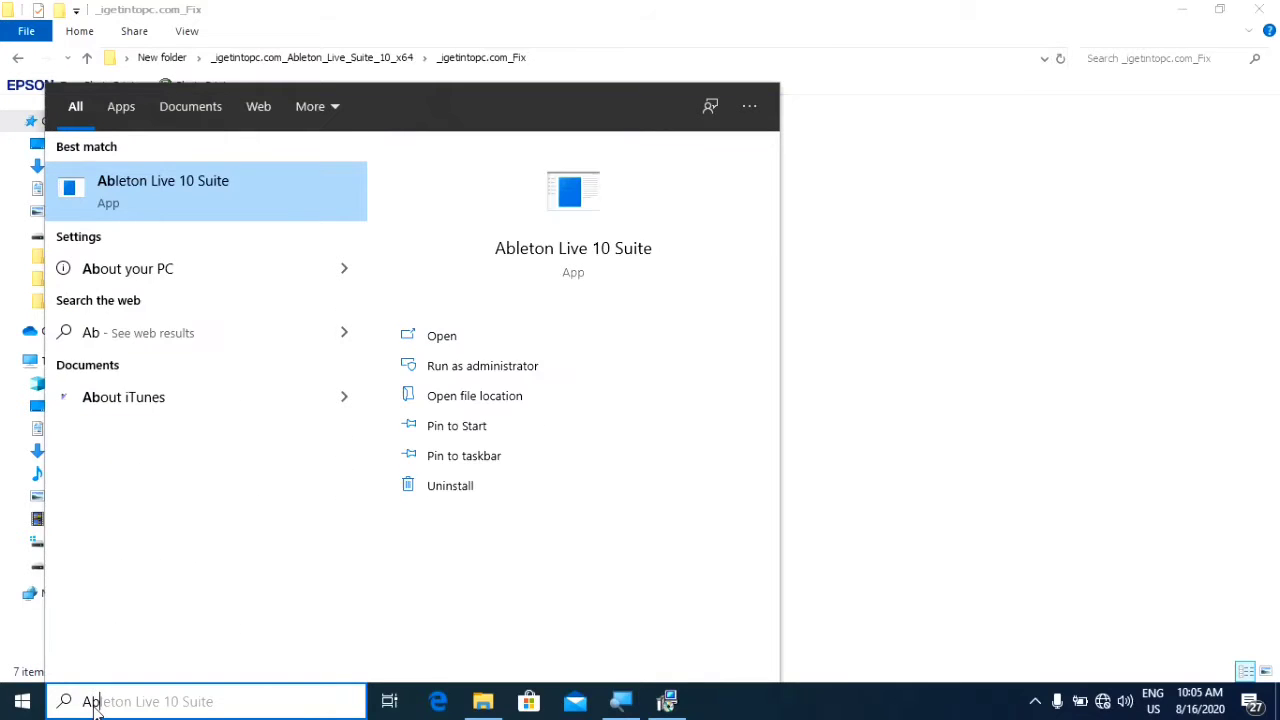
text(l)
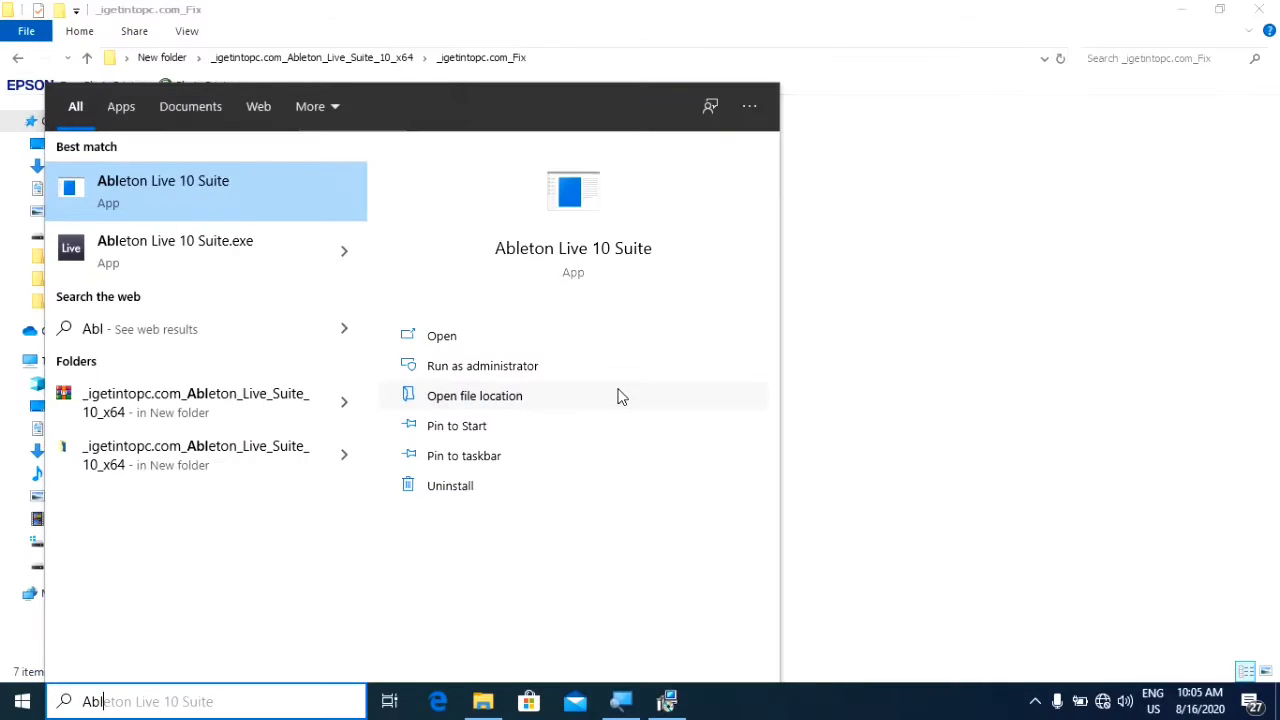
click(558, 399)
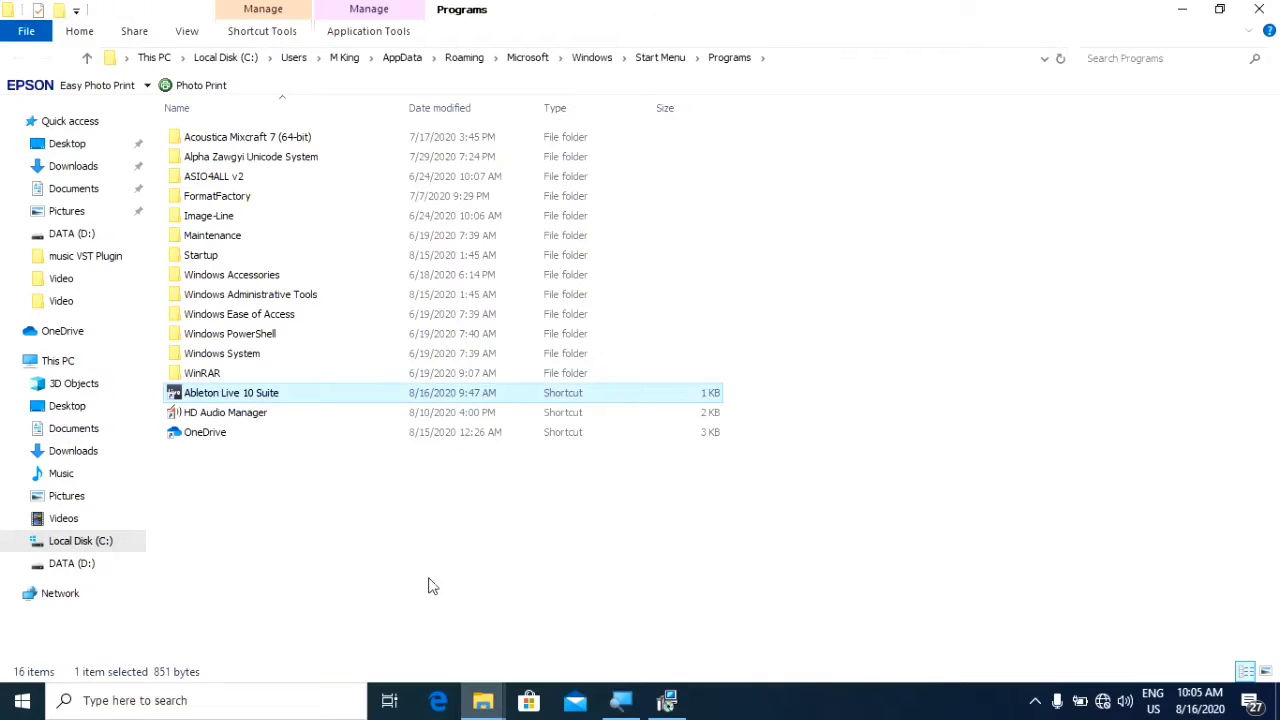
right_click(296, 394)
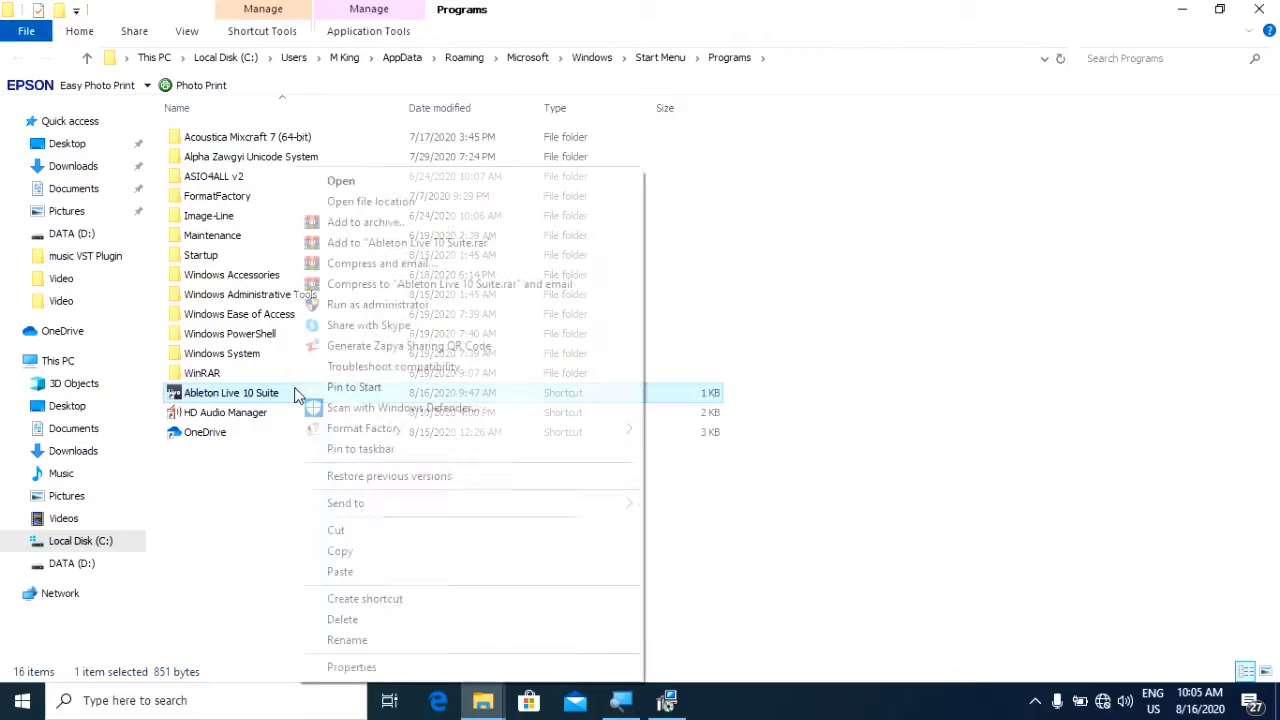
click(451, 201)
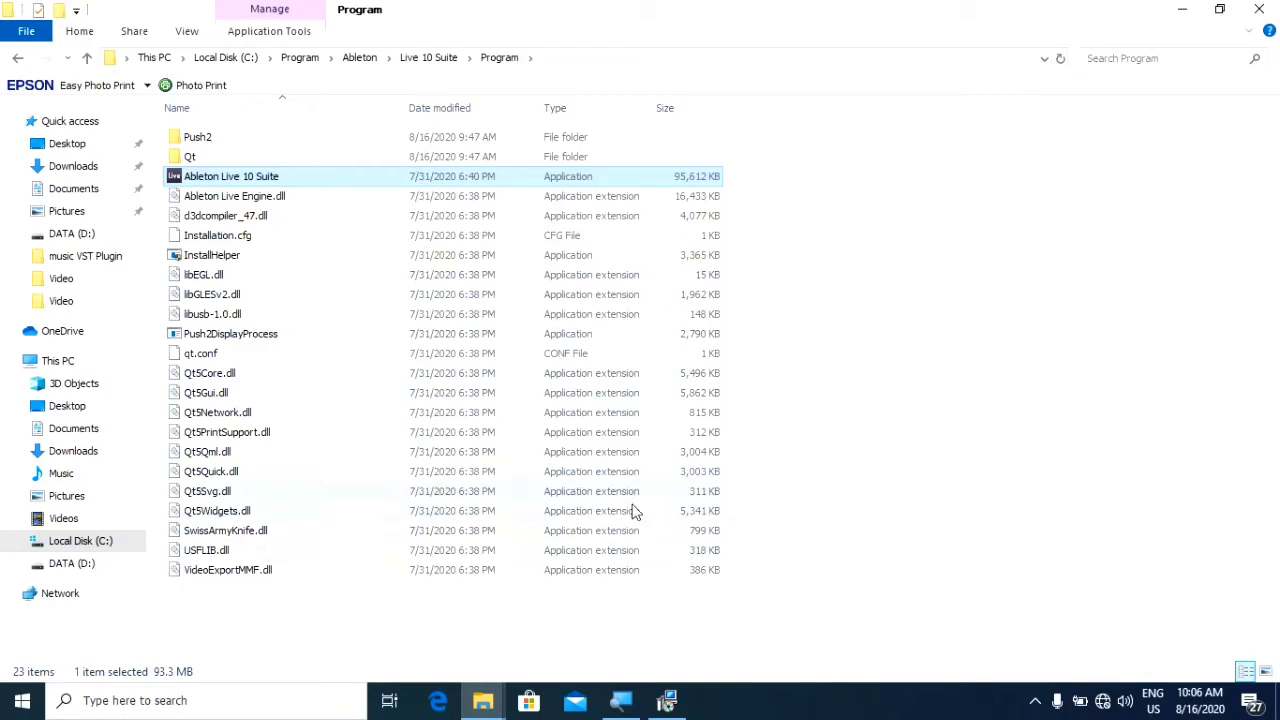
- Paste the copied Ableton Live 10 Suite application into the Program folder, replacing the existing file
click(946, 363)
right_click(946, 363)
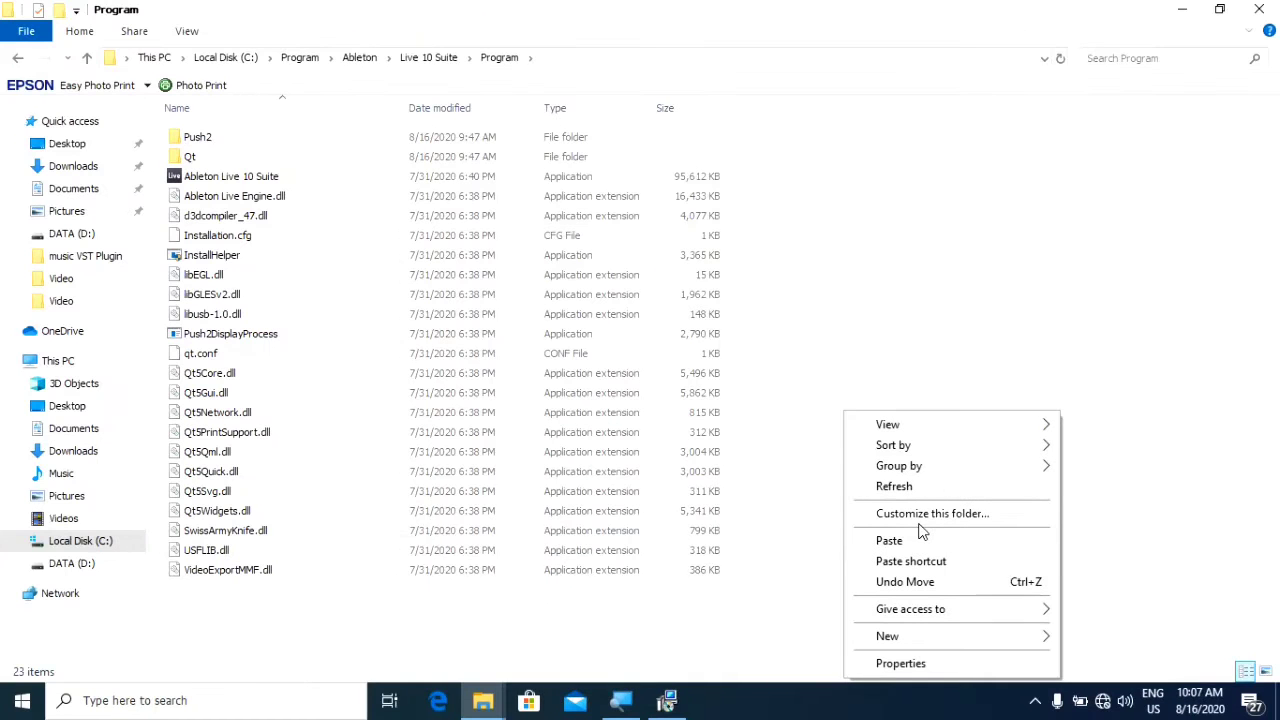
click(922, 541)
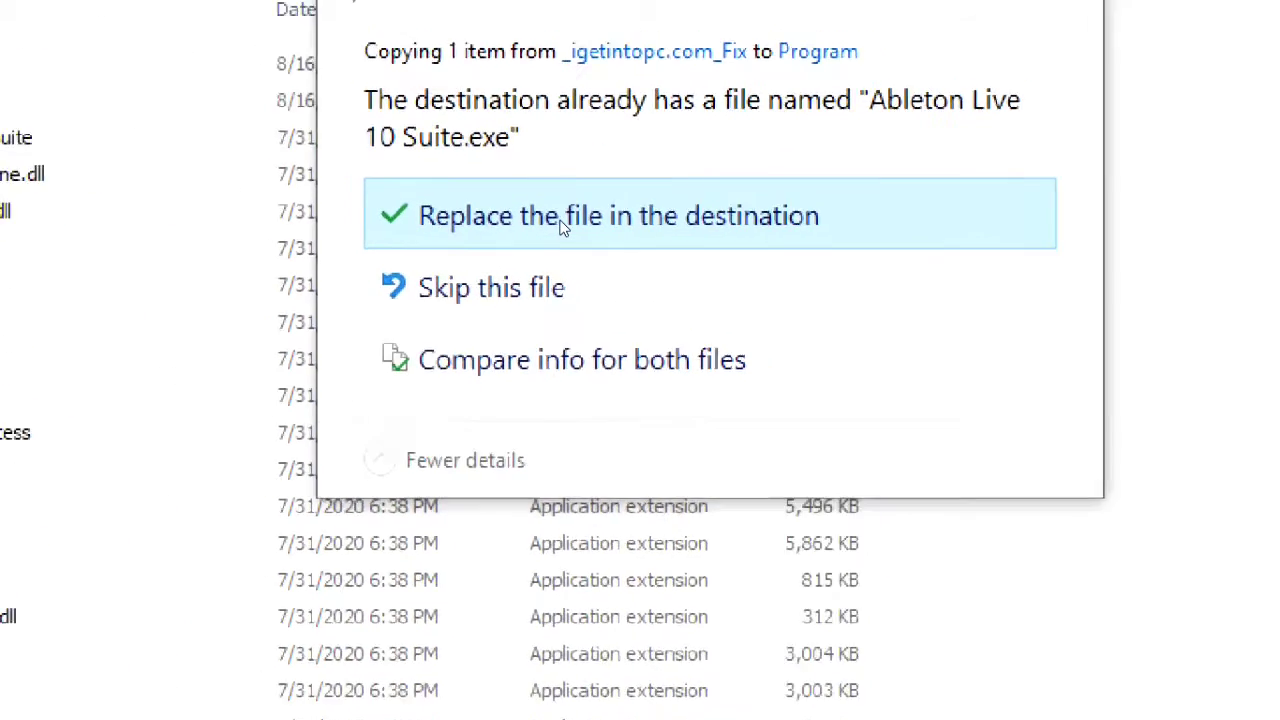
click(562, 220)
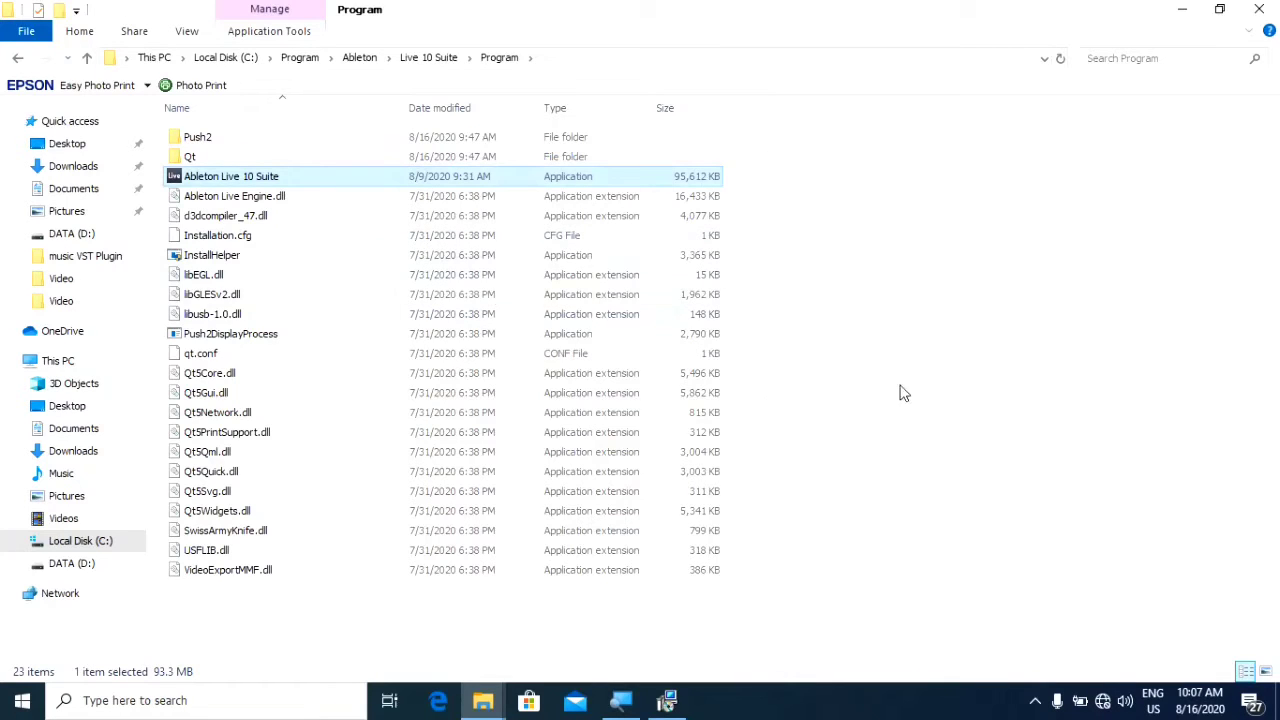
- Search Windows for Ableton Live 10 Suite, launch it, and minimize the open File Explorer windows
click(165, 701)
text(a)
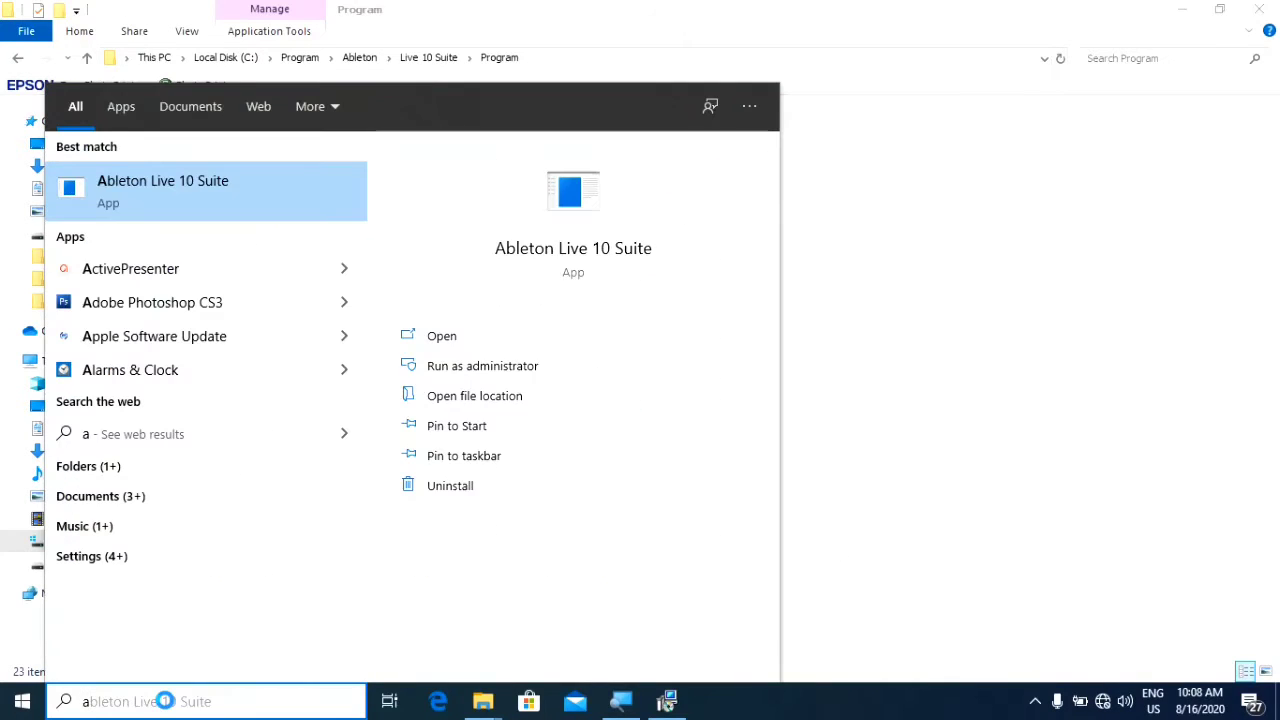
text(bleton Live 10 Suite)
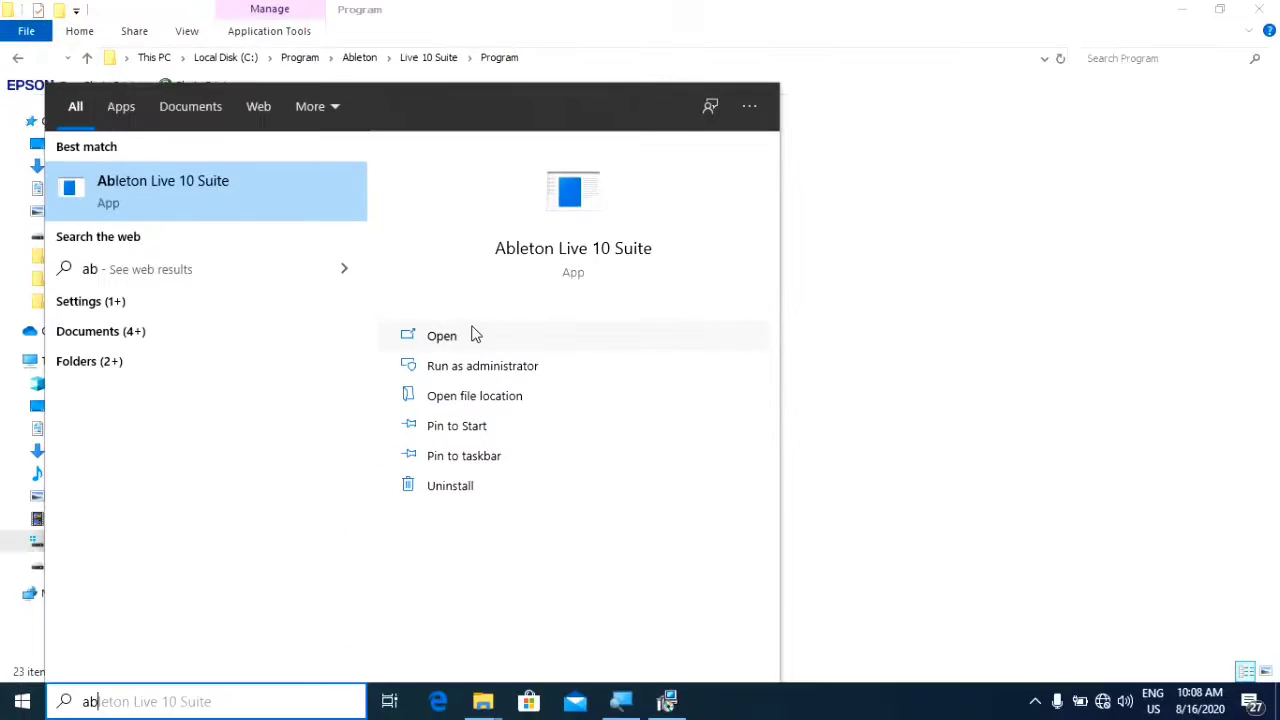
click(475, 335)
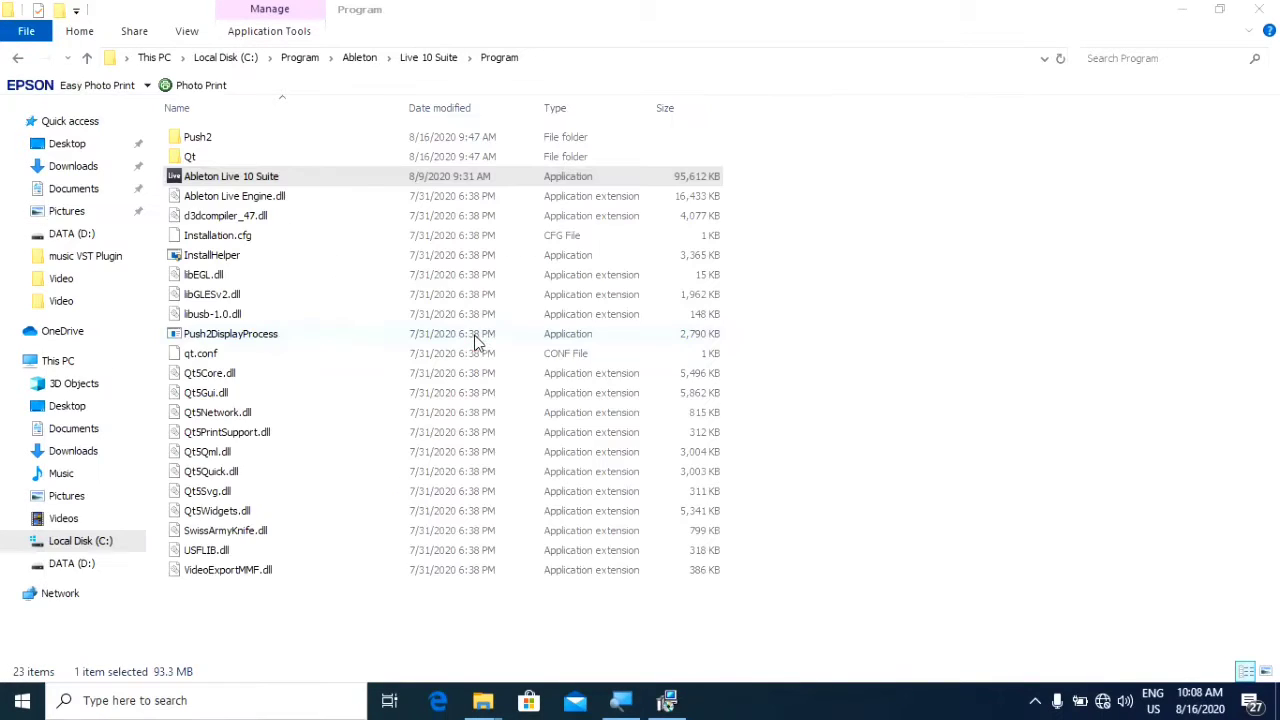
click(1183, 12)
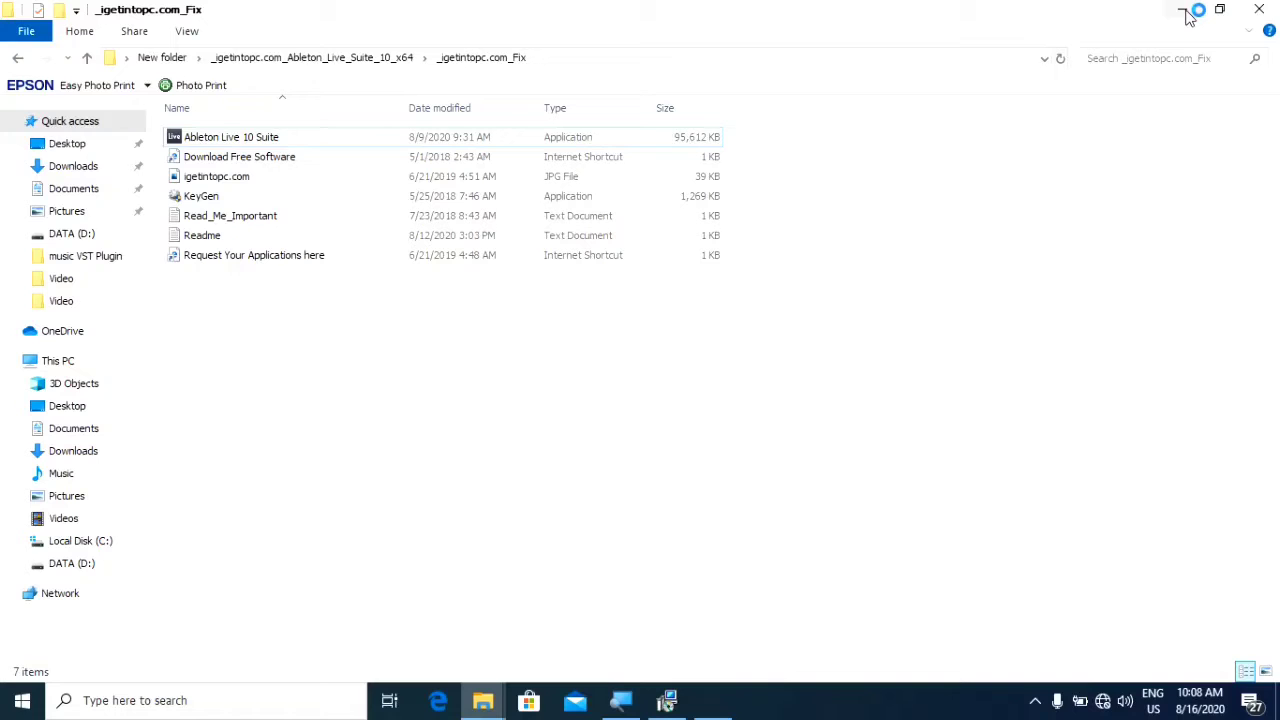
click(1184, 12)
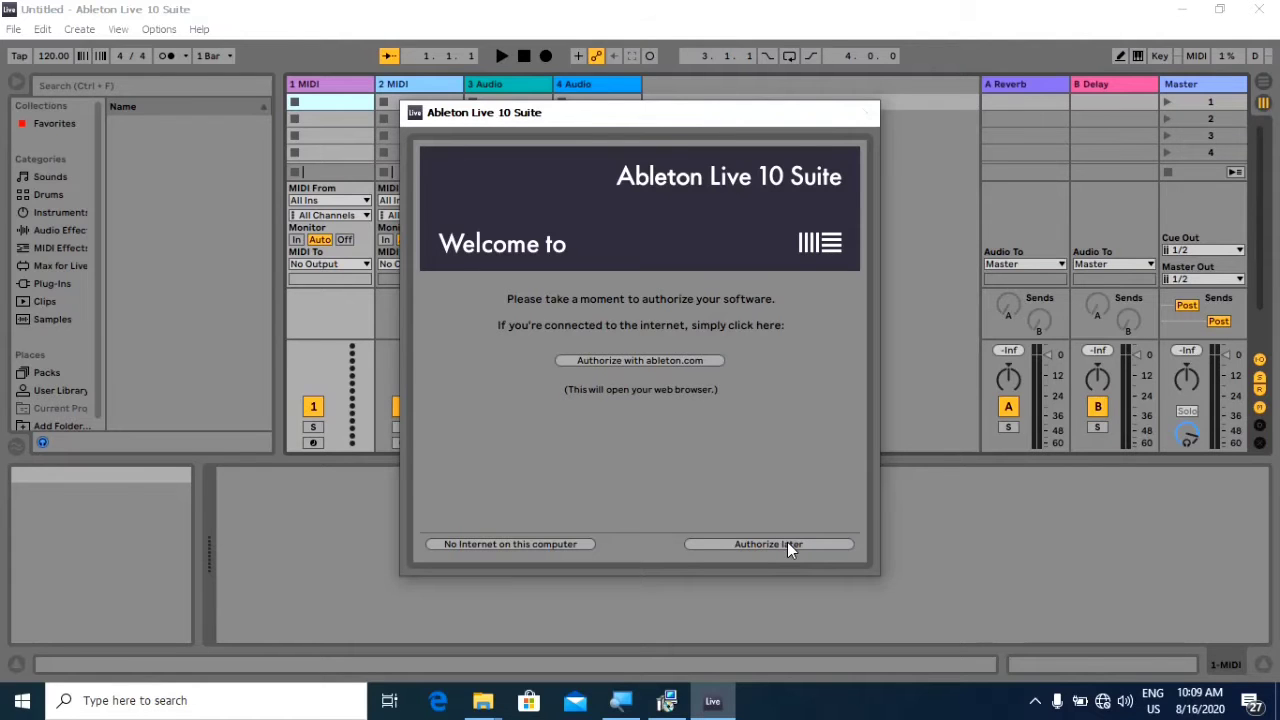
- Postpone the Ableton Live 10 Suite authorization and open the program's Preferences
click(787, 544)
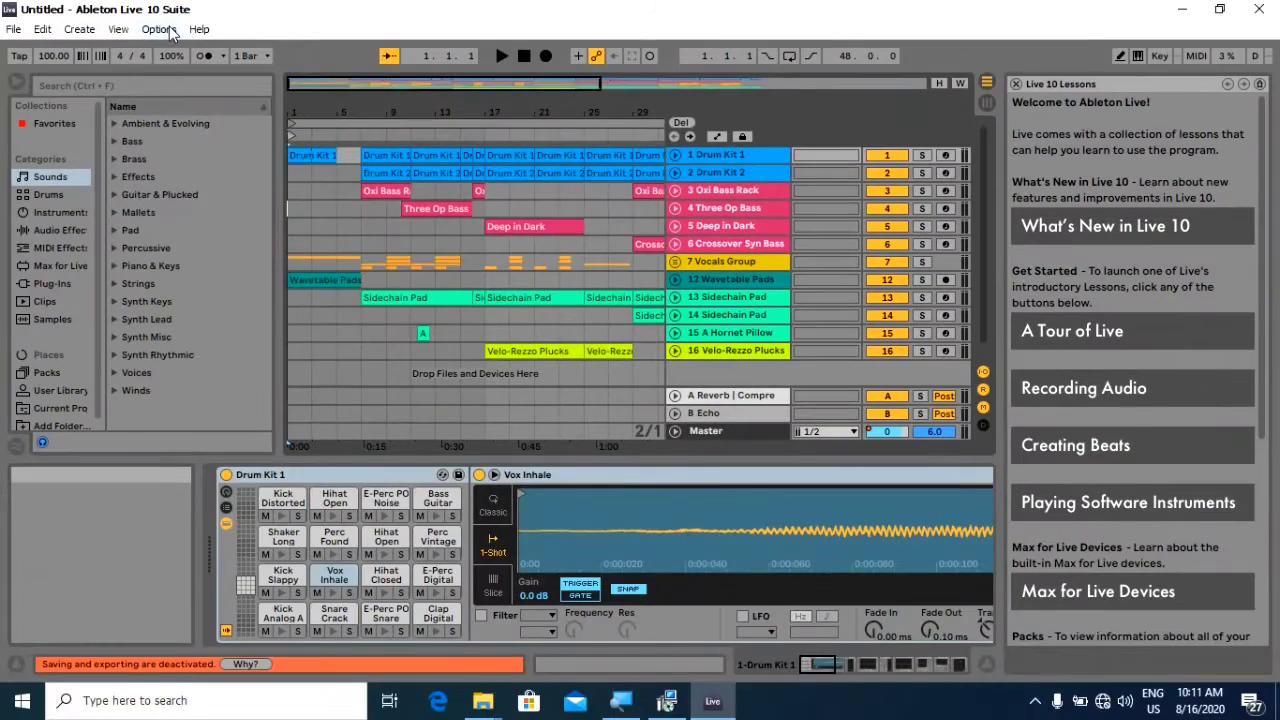
click(166, 36)
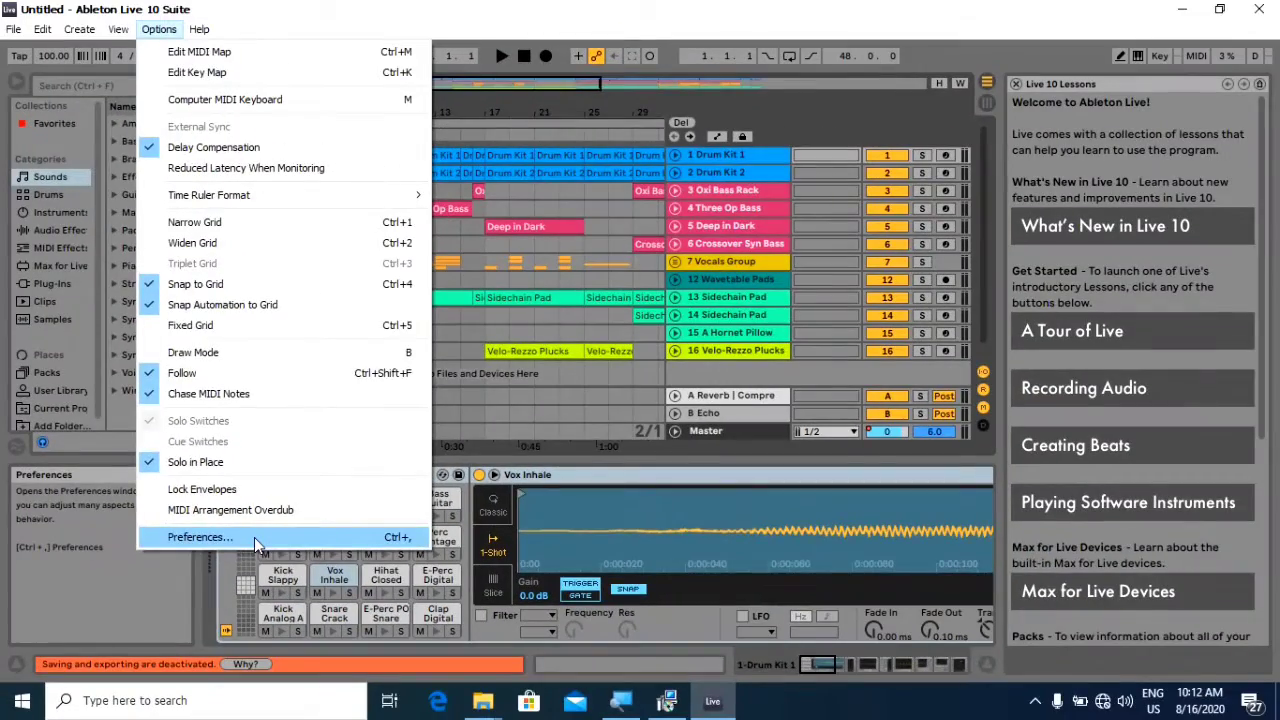
click(253, 534)
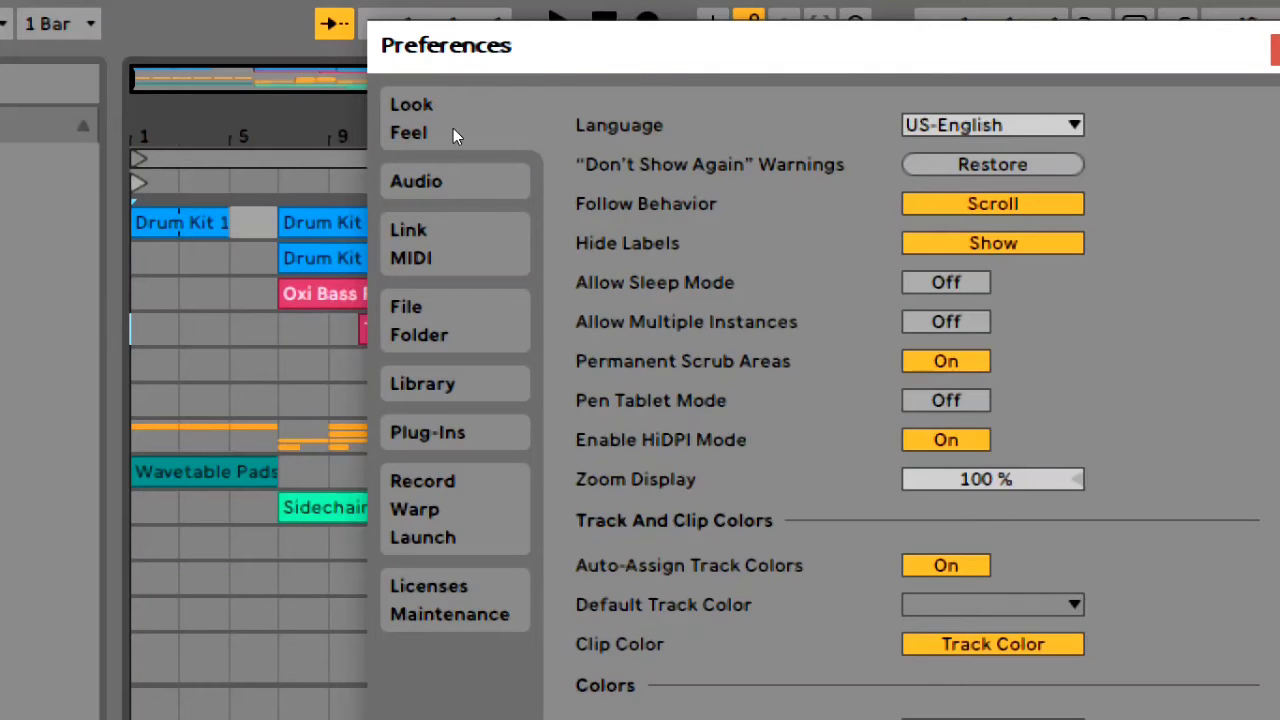
- Go through the Audio, Link MIDI, File Folder, Library, Plug-Ins and Record Warp Launch preferences to reach Licenses Maintenance
click(453, 181)
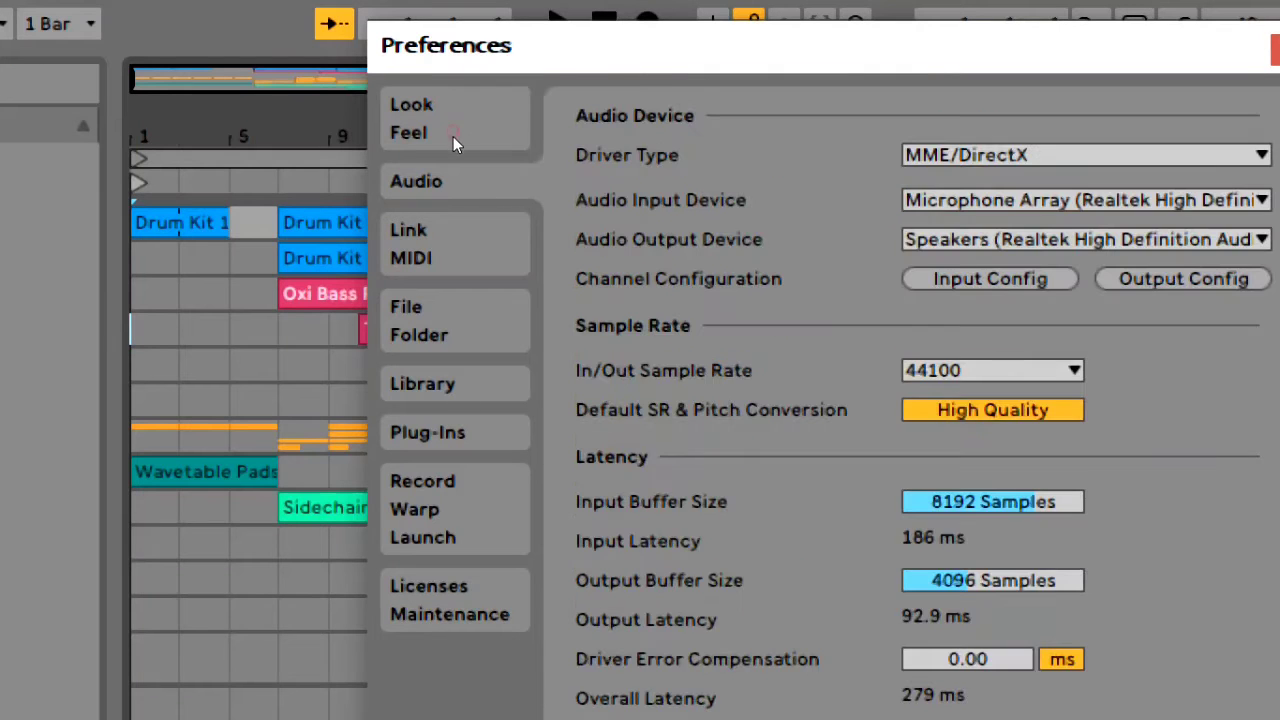
click(450, 242)
click(450, 318)
click(422, 383)
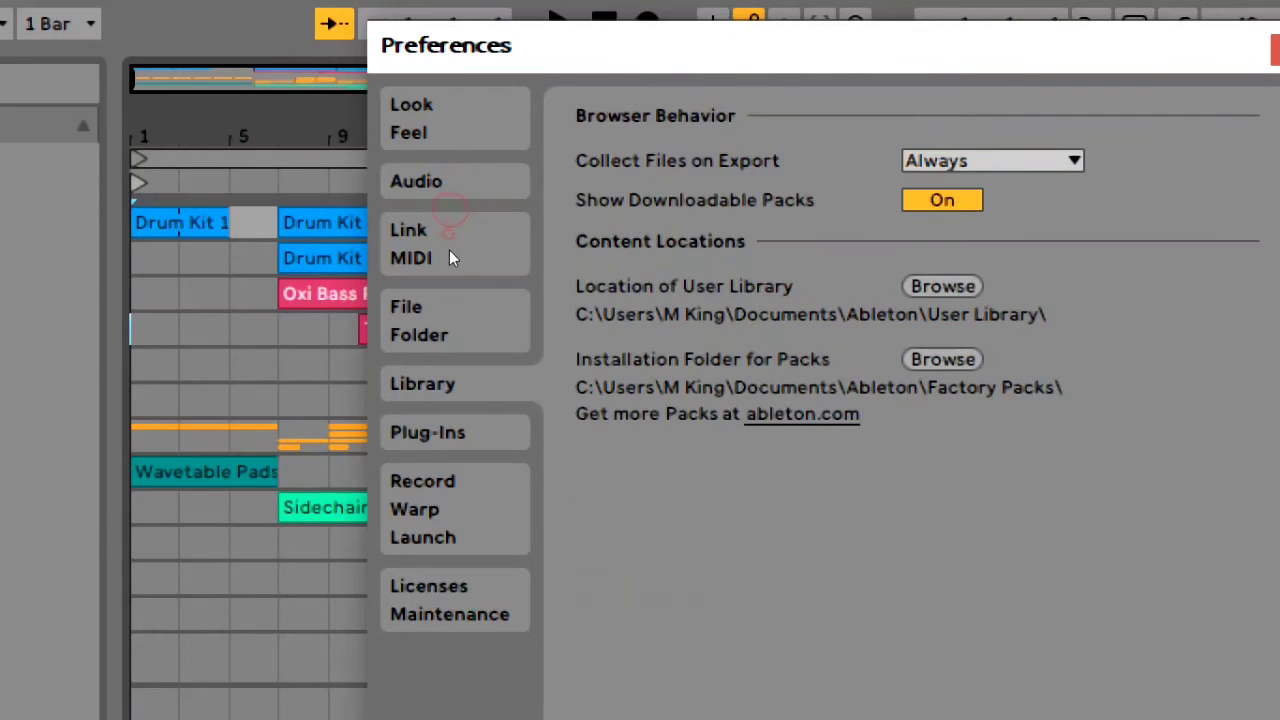
click(427, 432)
click(422, 509)
click(440, 600)
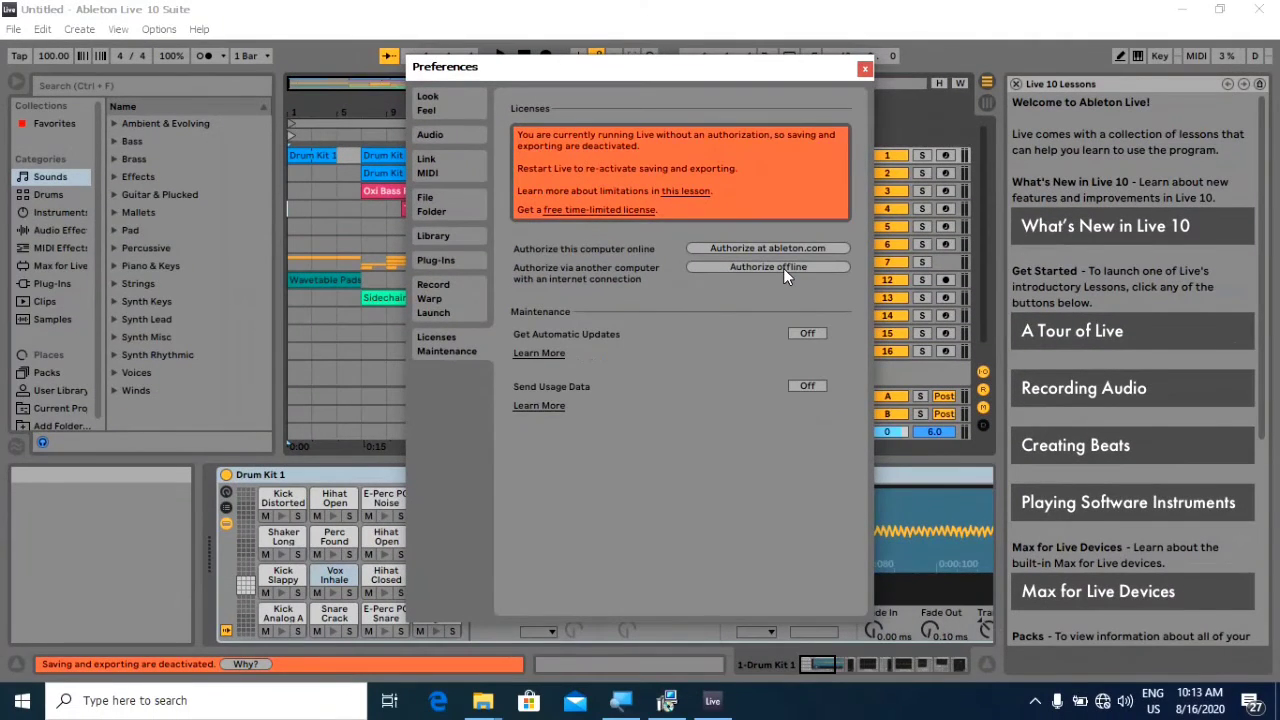
- Save the offline authorization instructions as the text file Authorizing Ableton Live Offline in the User Library, and close the Preferences
click(783, 268)
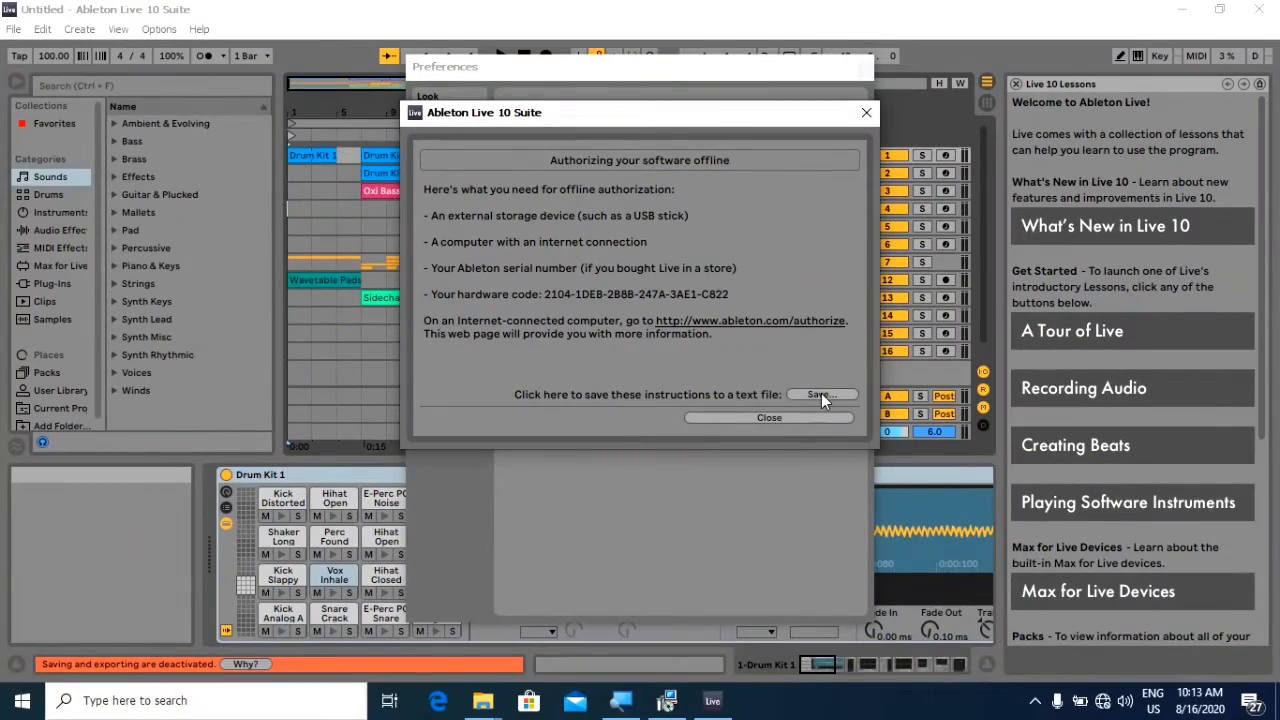
click(819, 395)
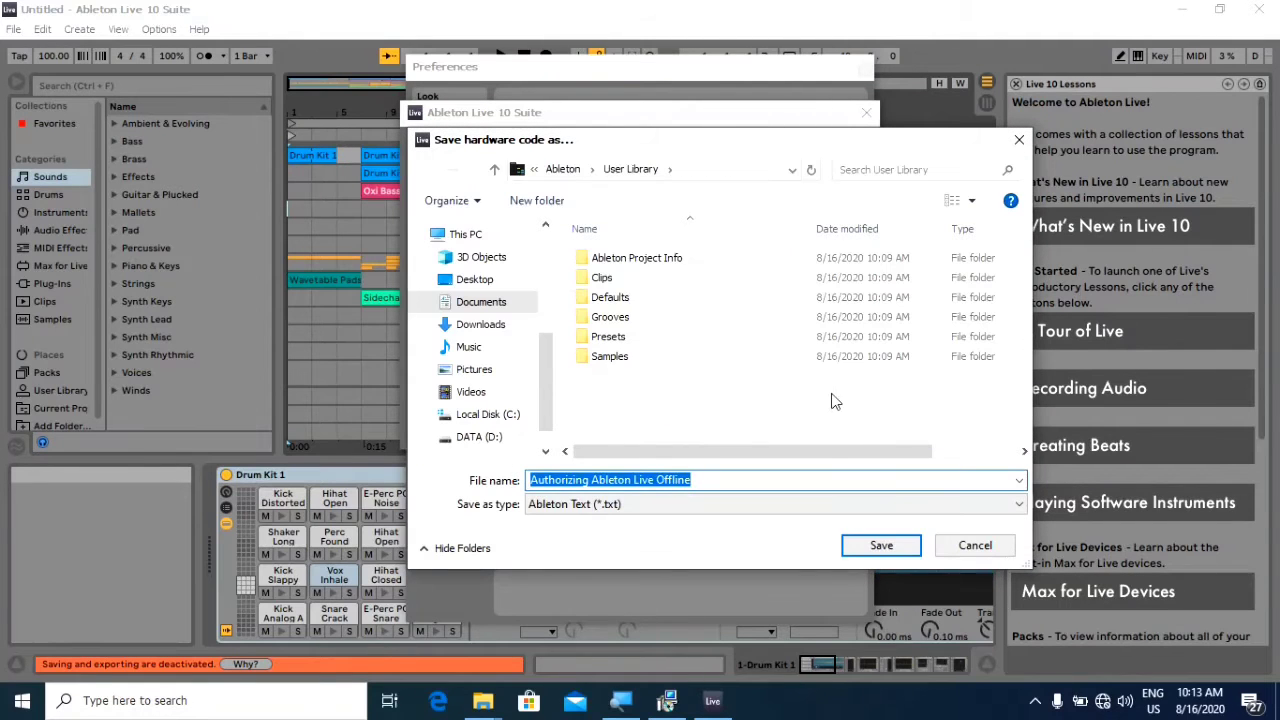
click(879, 549)
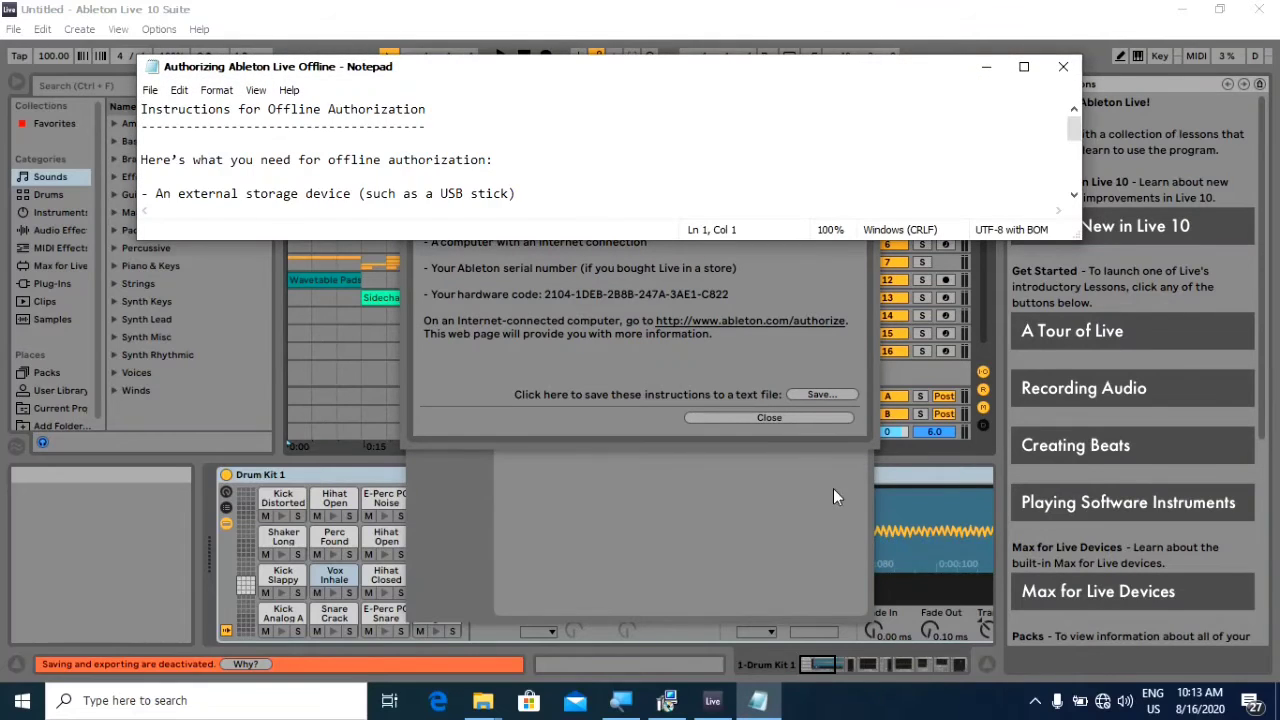
click(989, 67)
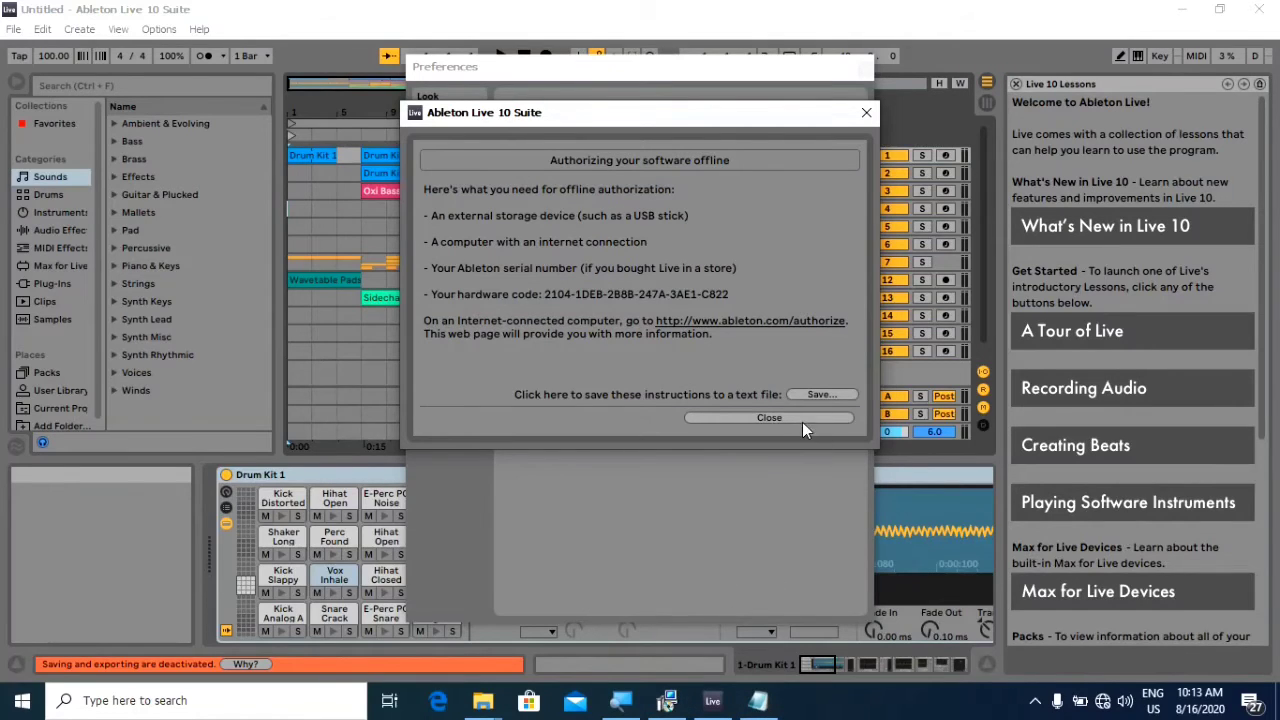
click(866, 113)
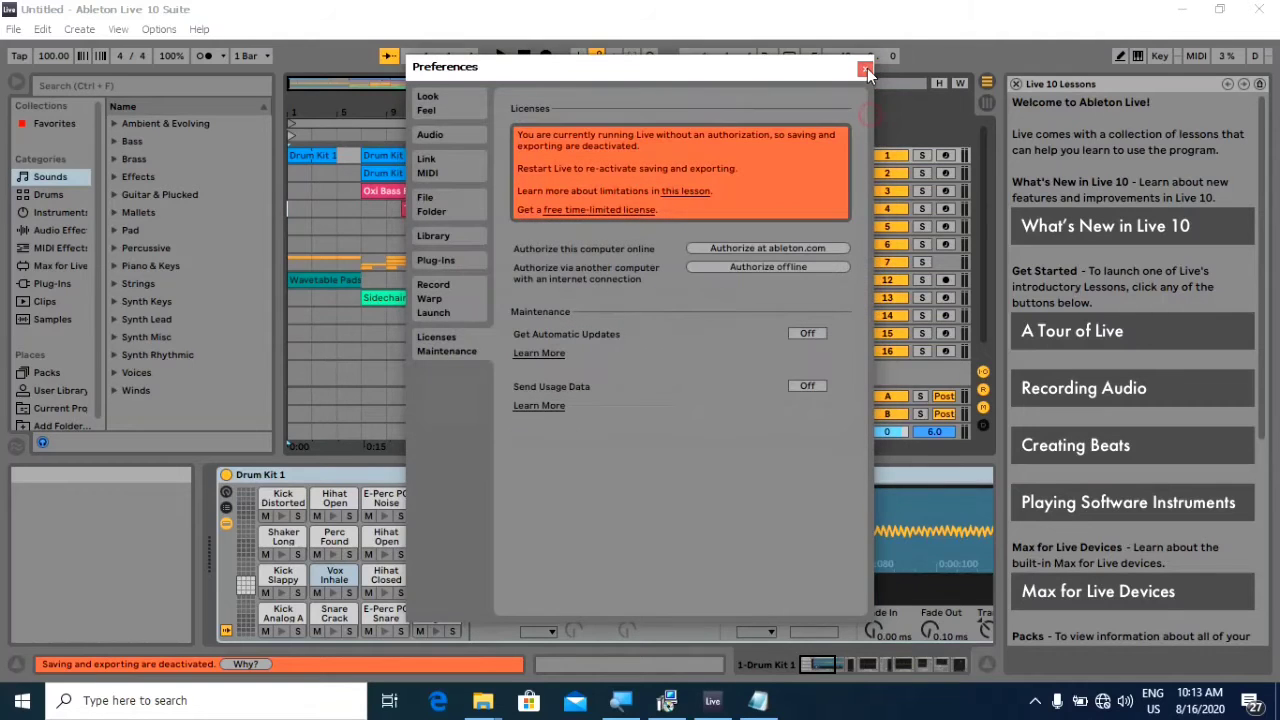
click(866, 68)
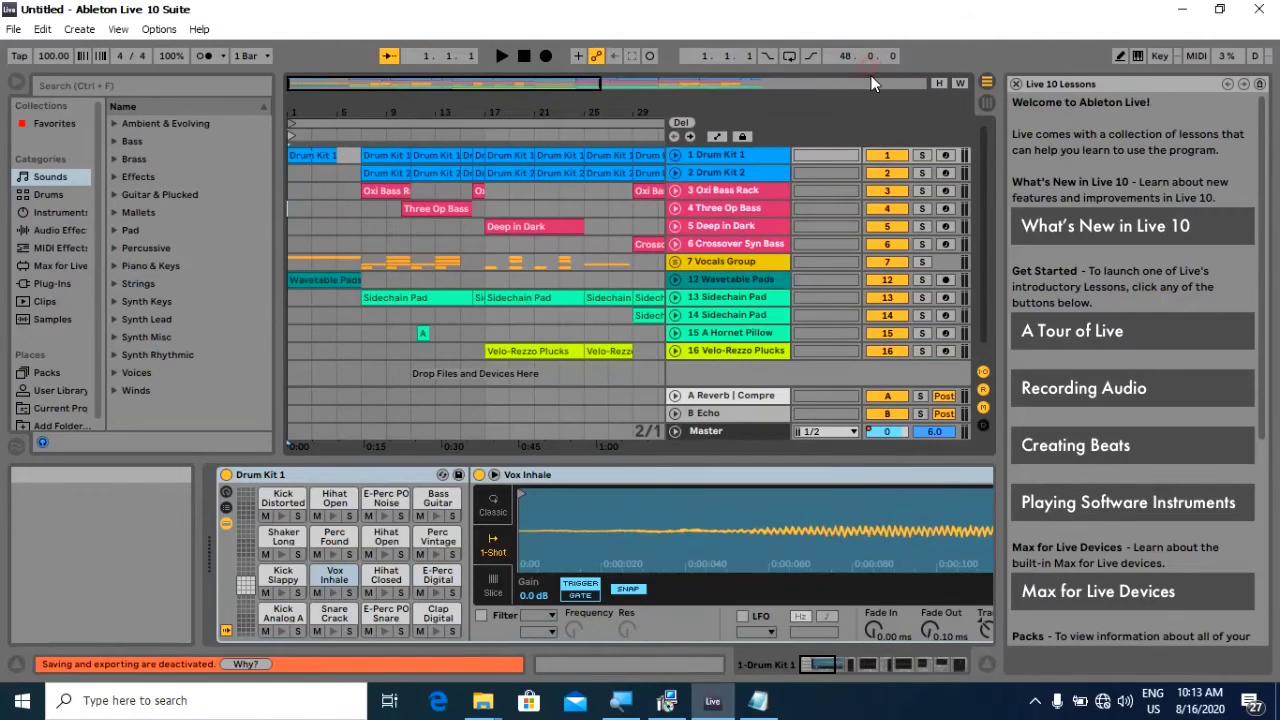
- Switch to the _igetintopc.com_Fix folder and run the KeyGen application as administrator
mouse_move(494, 704)
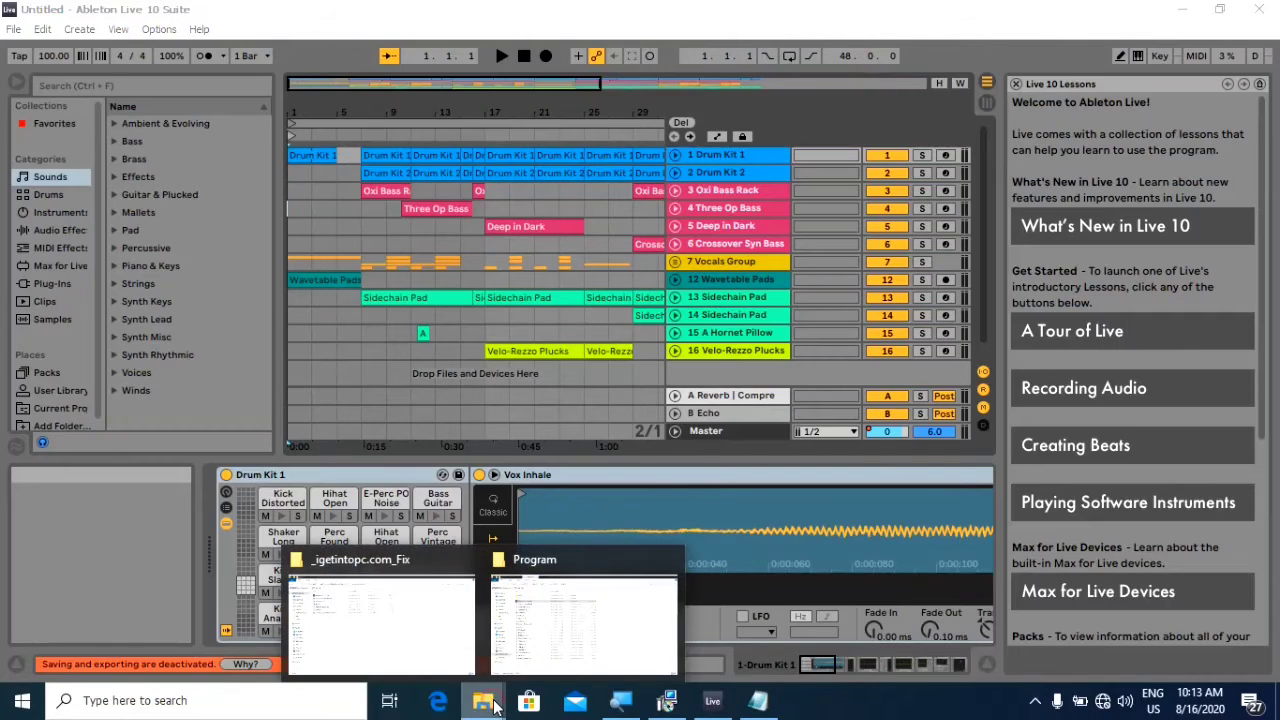
click(418, 621)
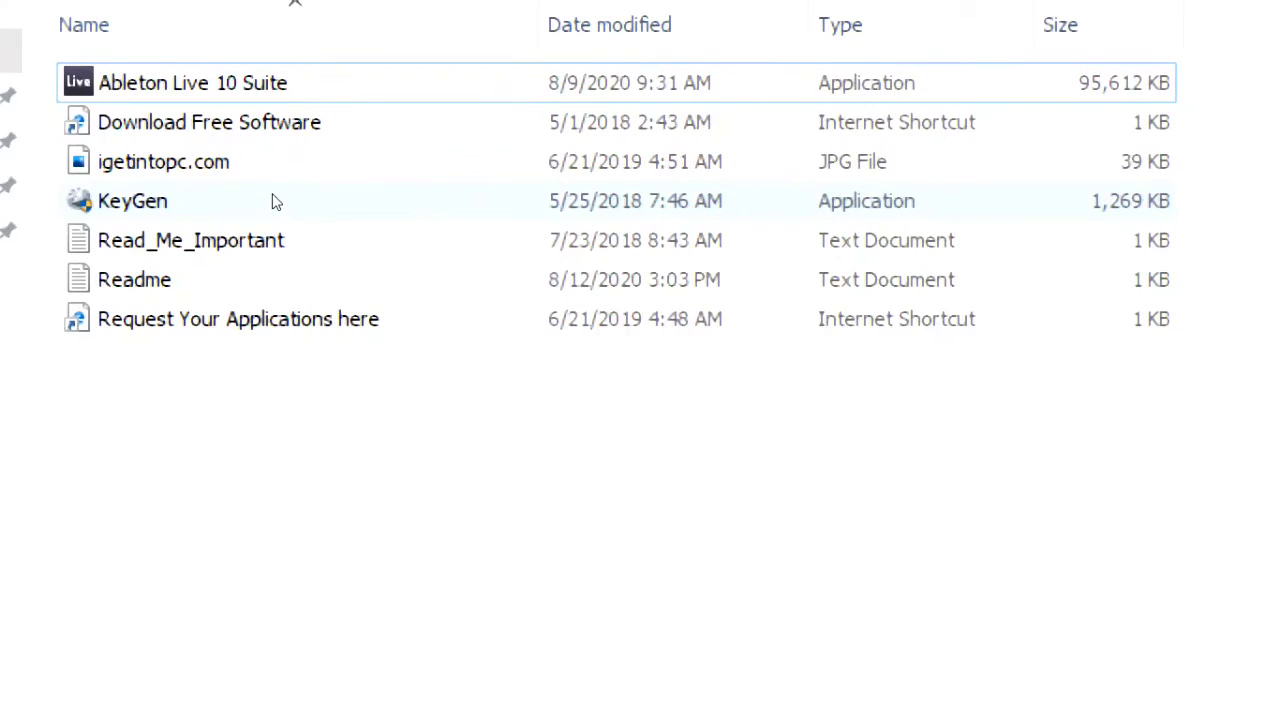
double_click(294, 203)
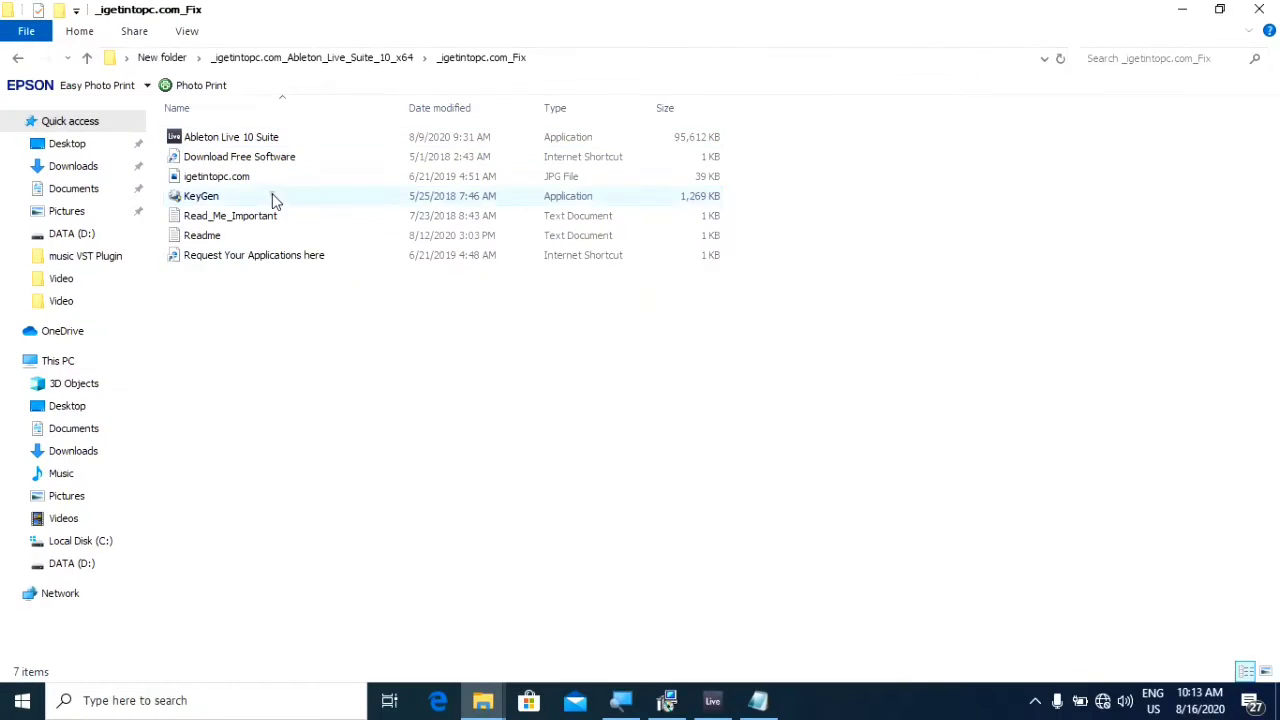
right_click(281, 196)
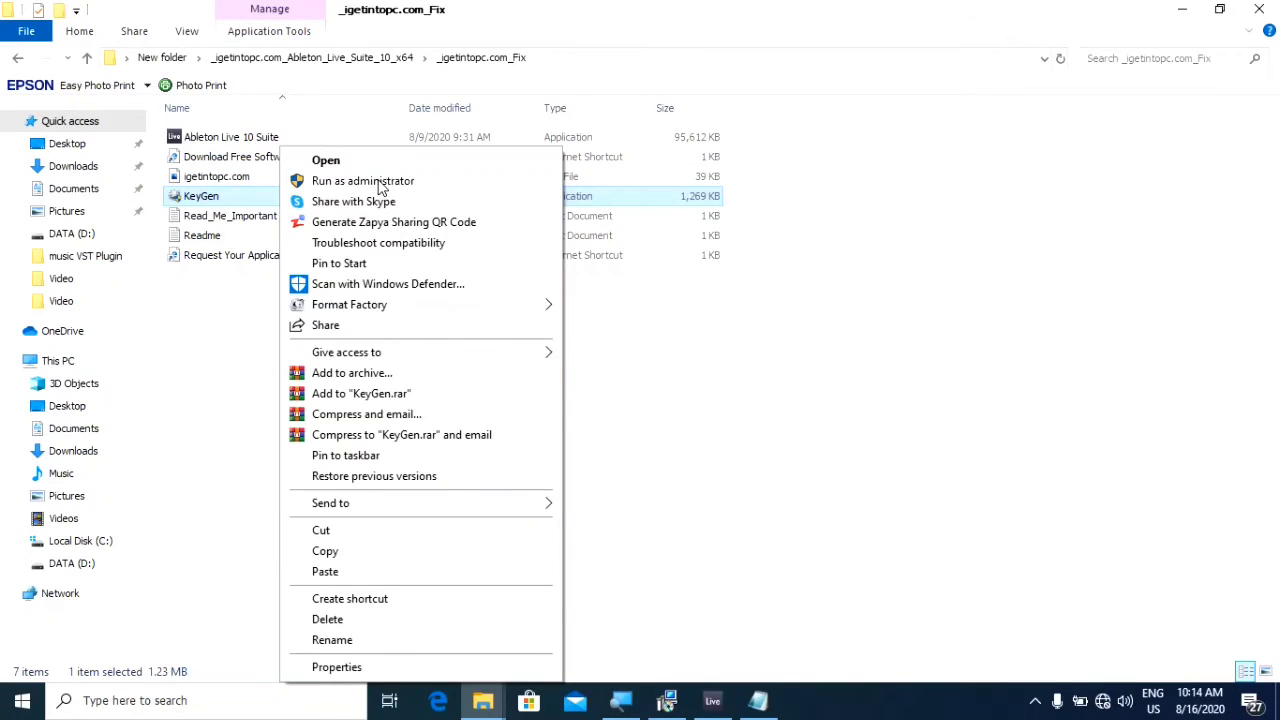
click(380, 184)
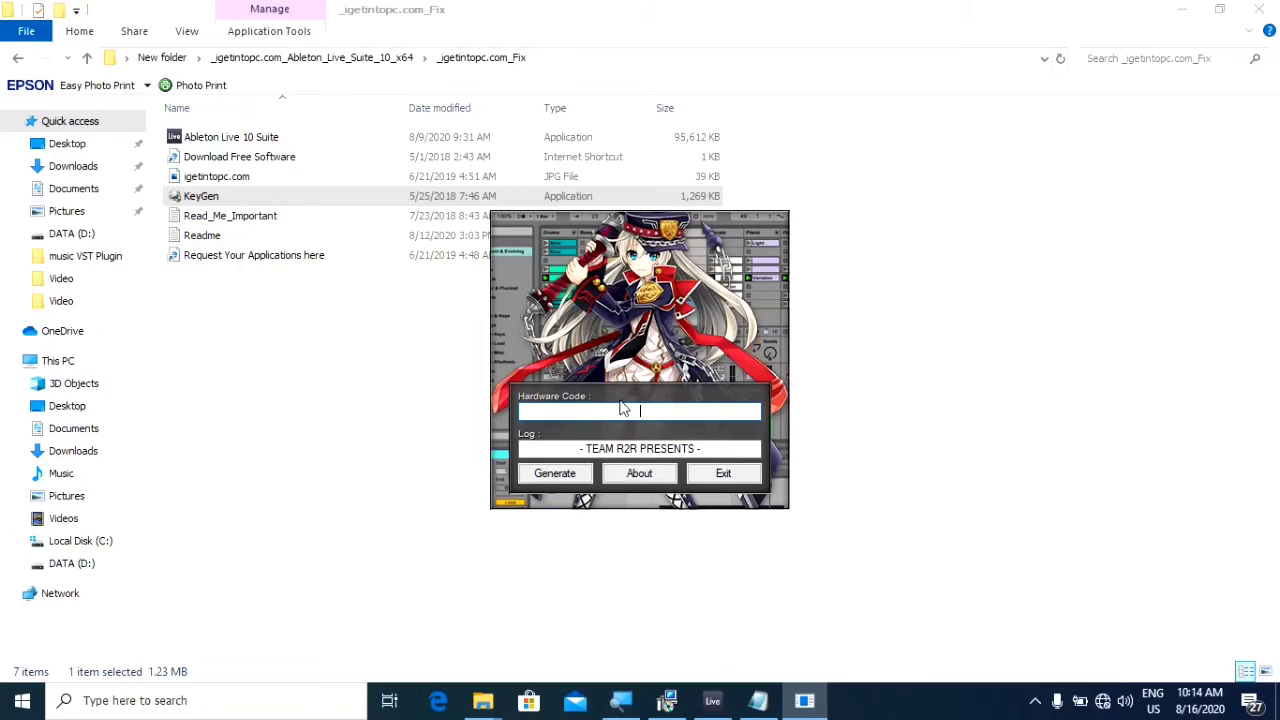
- Bring up the Authorizing Ableton Live Offline text file in Notepad, maximize it, and copy the hardware code
click(768, 706)
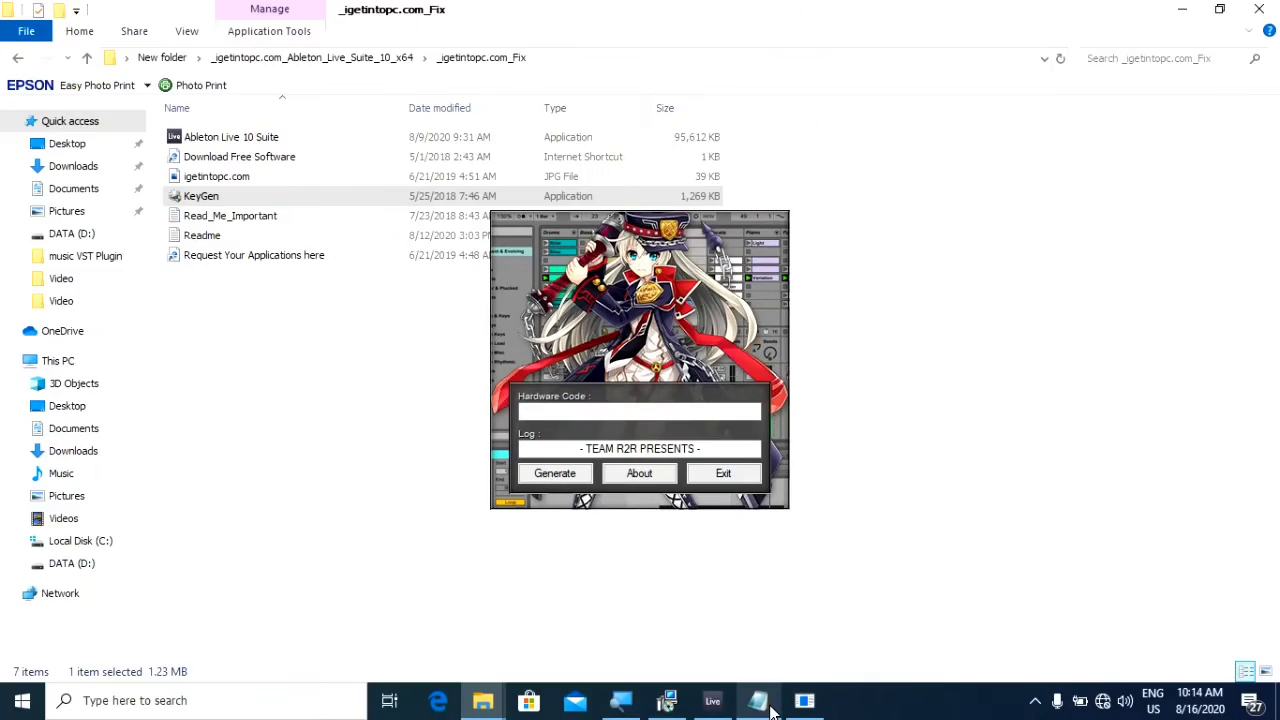
click(766, 706)
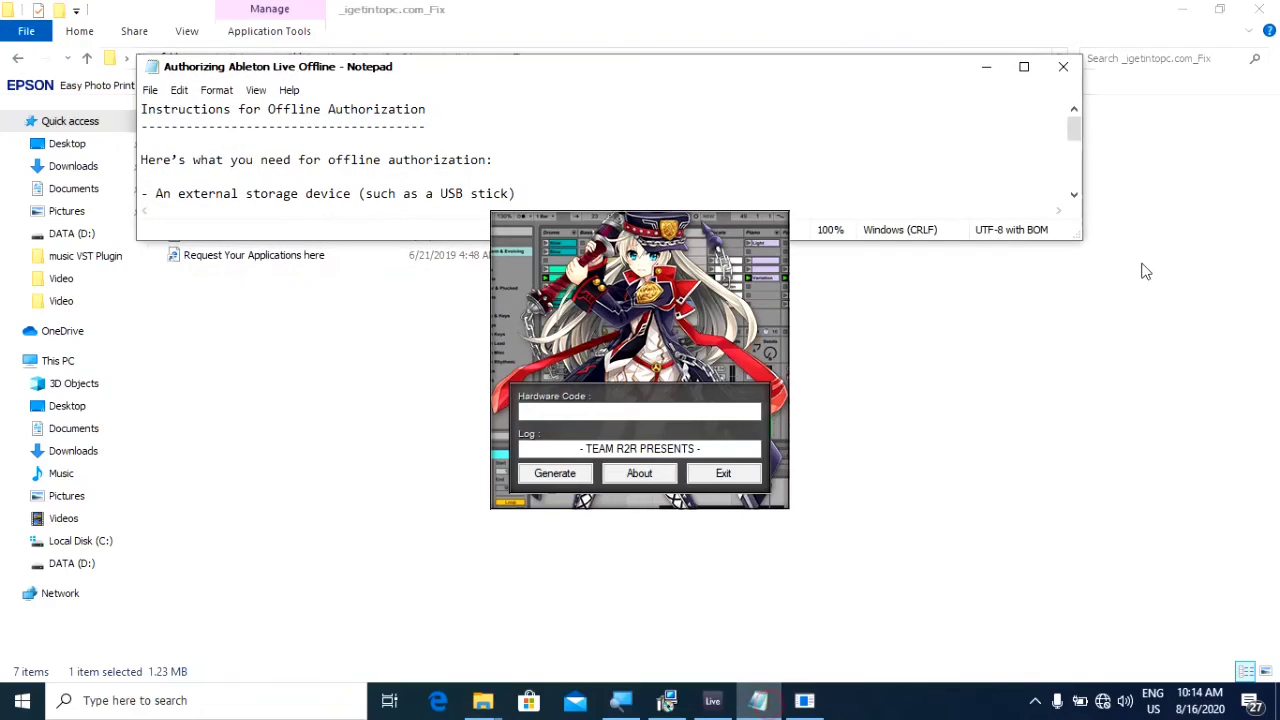
click(1024, 66)
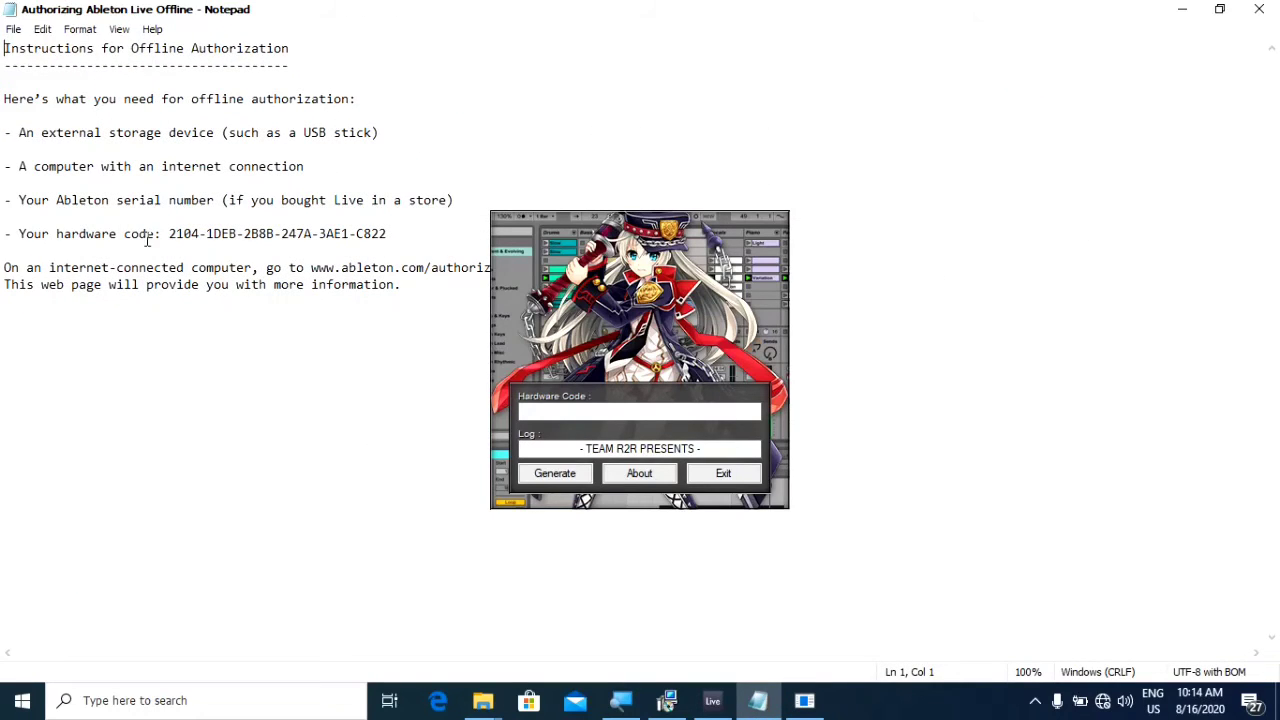
drag(168, 233, 388, 233)
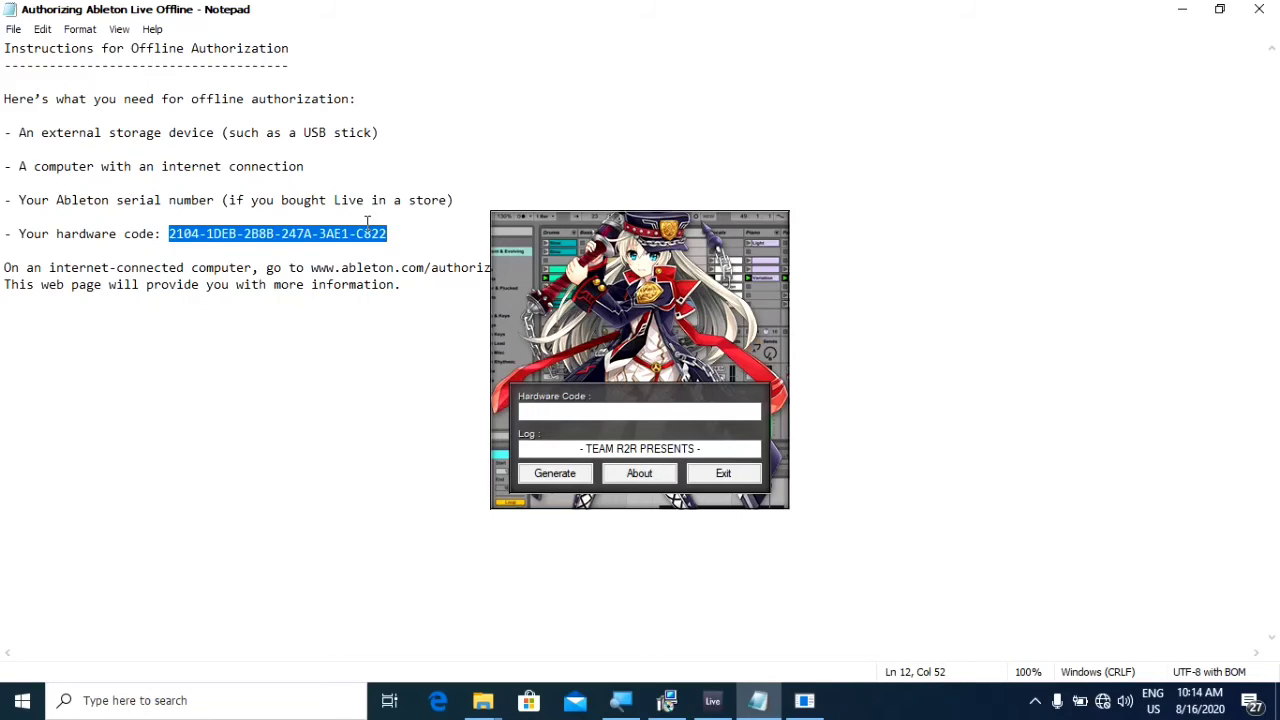
right_click(370, 229)
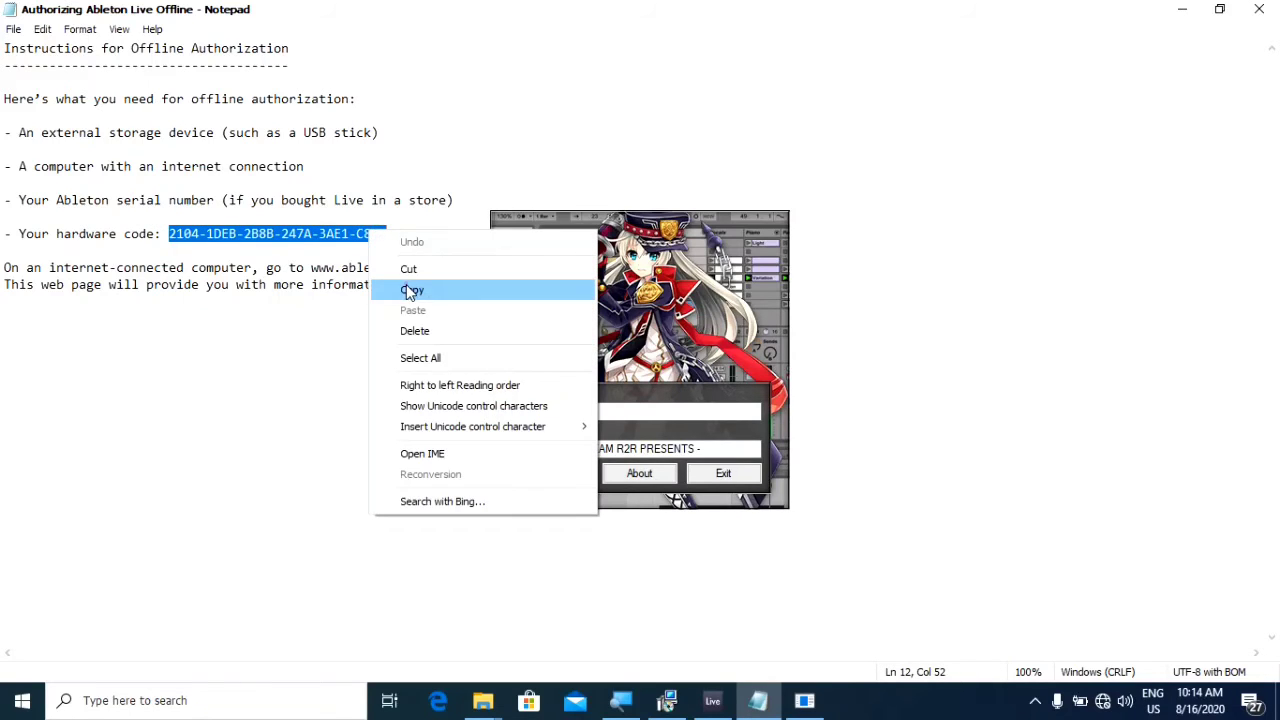
click(407, 287)
- Paste the hardware code into KeyGen's Hardware Code field and save the generated license file as Authorize on the Desktop
click(613, 410)
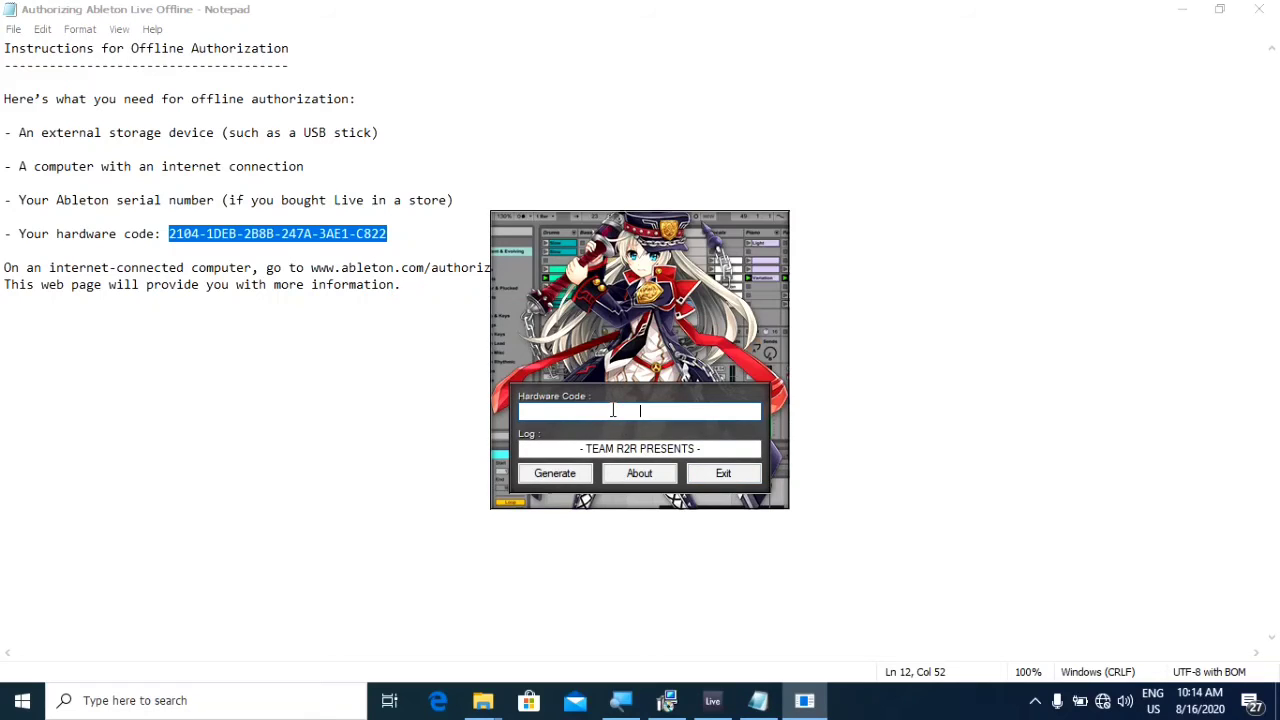
right_click(613, 410)
click(656, 490)
click(556, 474)
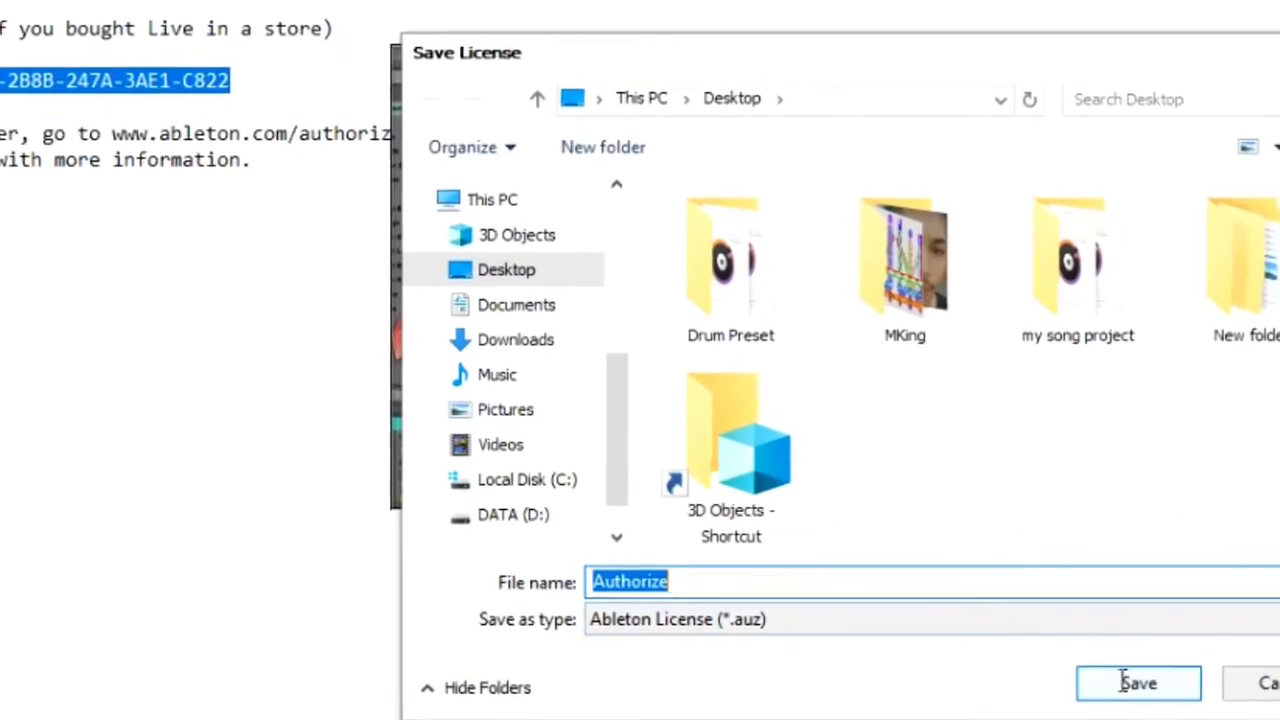
click(1238, 710)
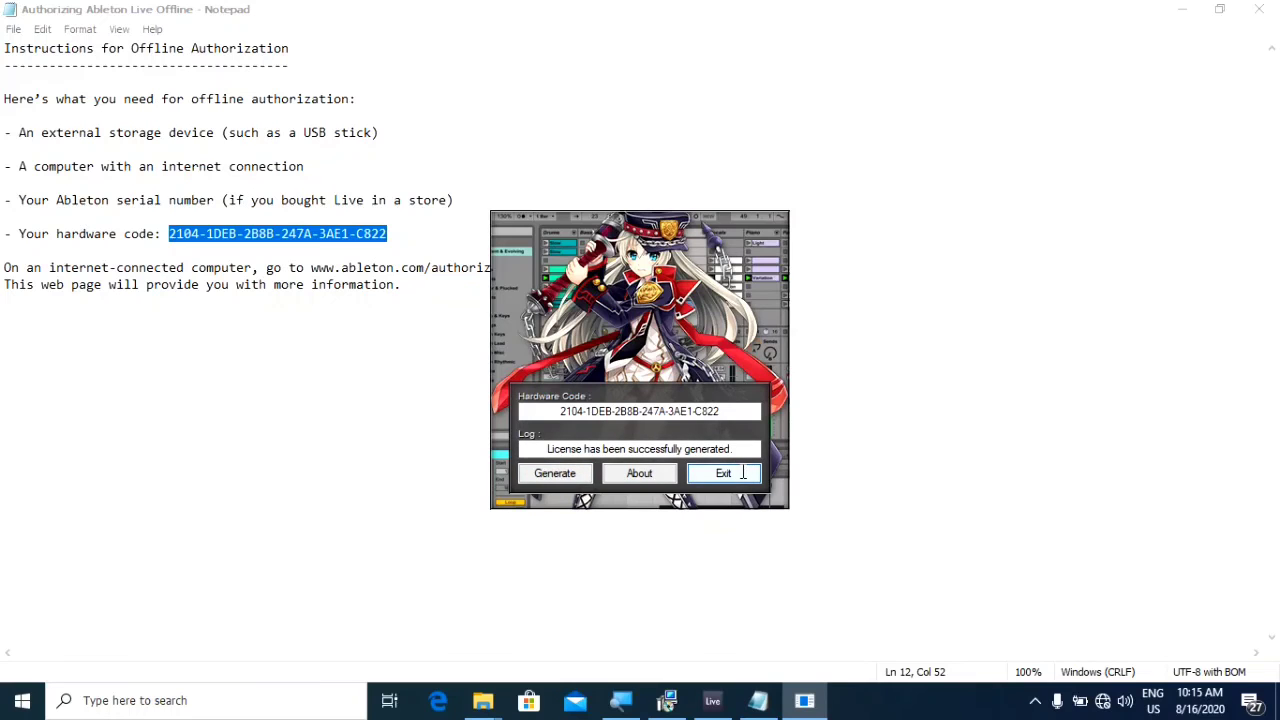
- Exit KeyGen and clear away the instructions file, the _igetintopc.com_Fix folder window and Ableton Live
click(737, 473)
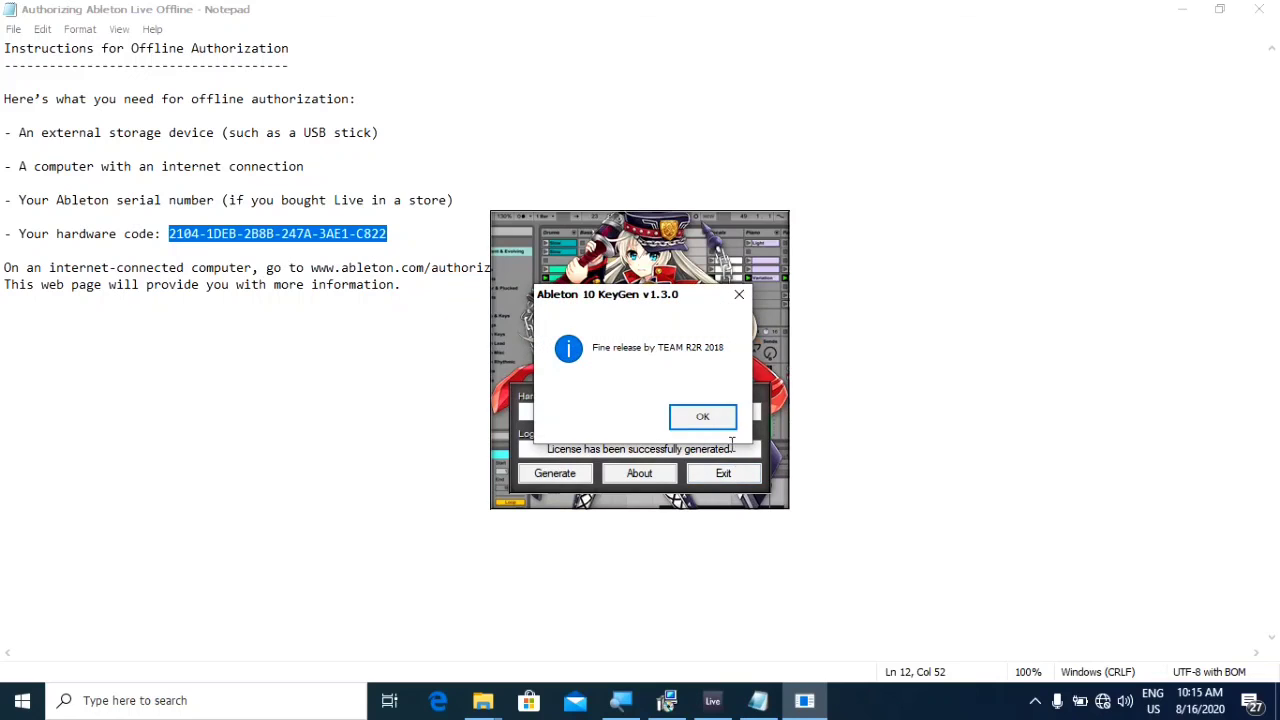
click(703, 416)
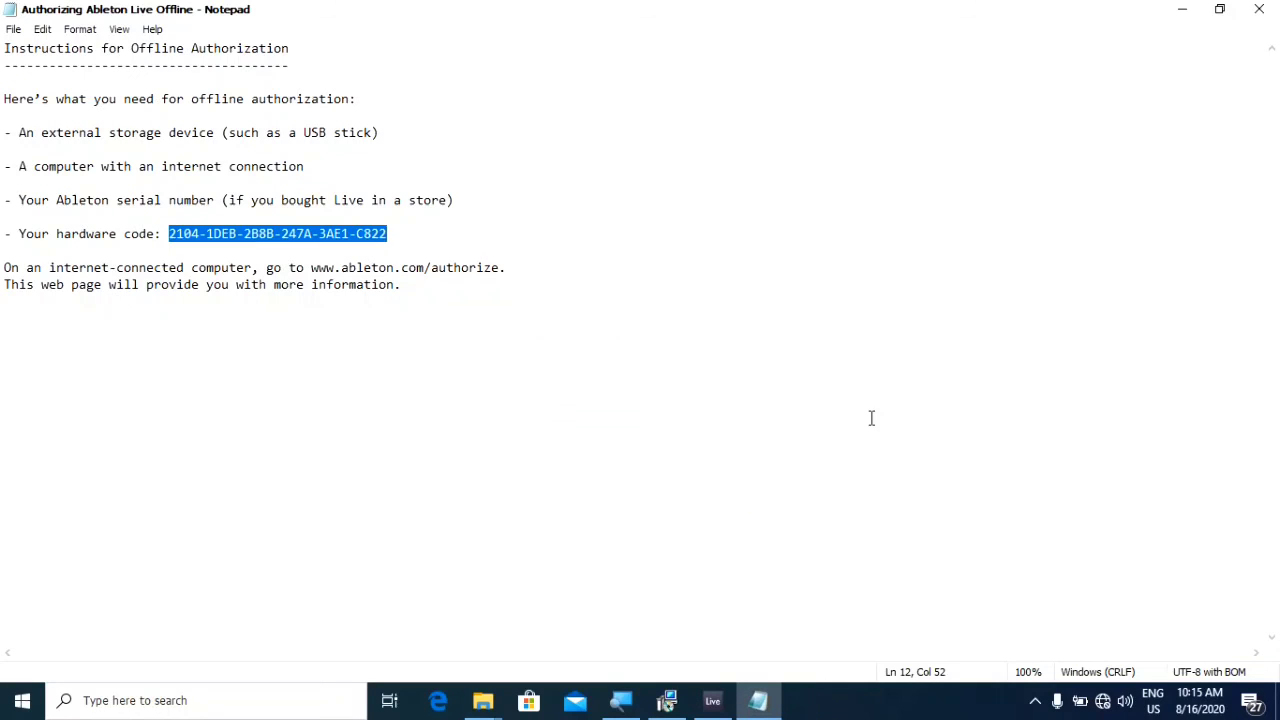
click(1259, 9)
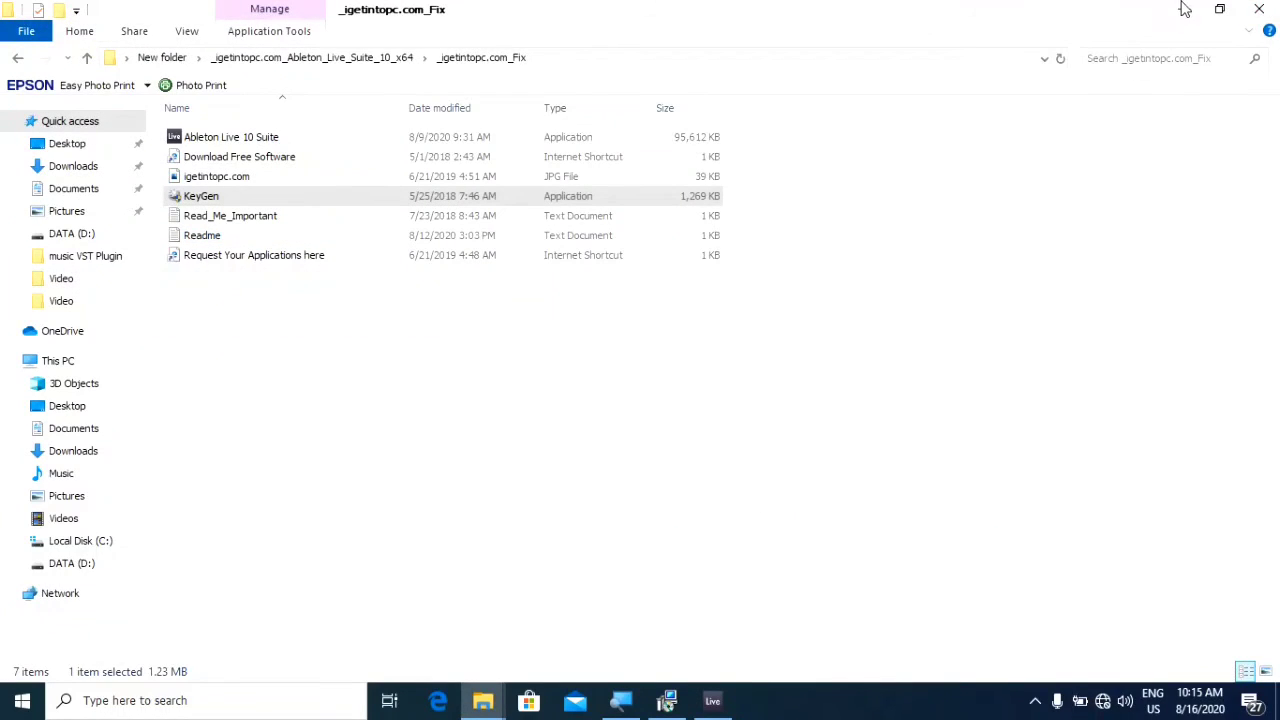
click(1259, 9)
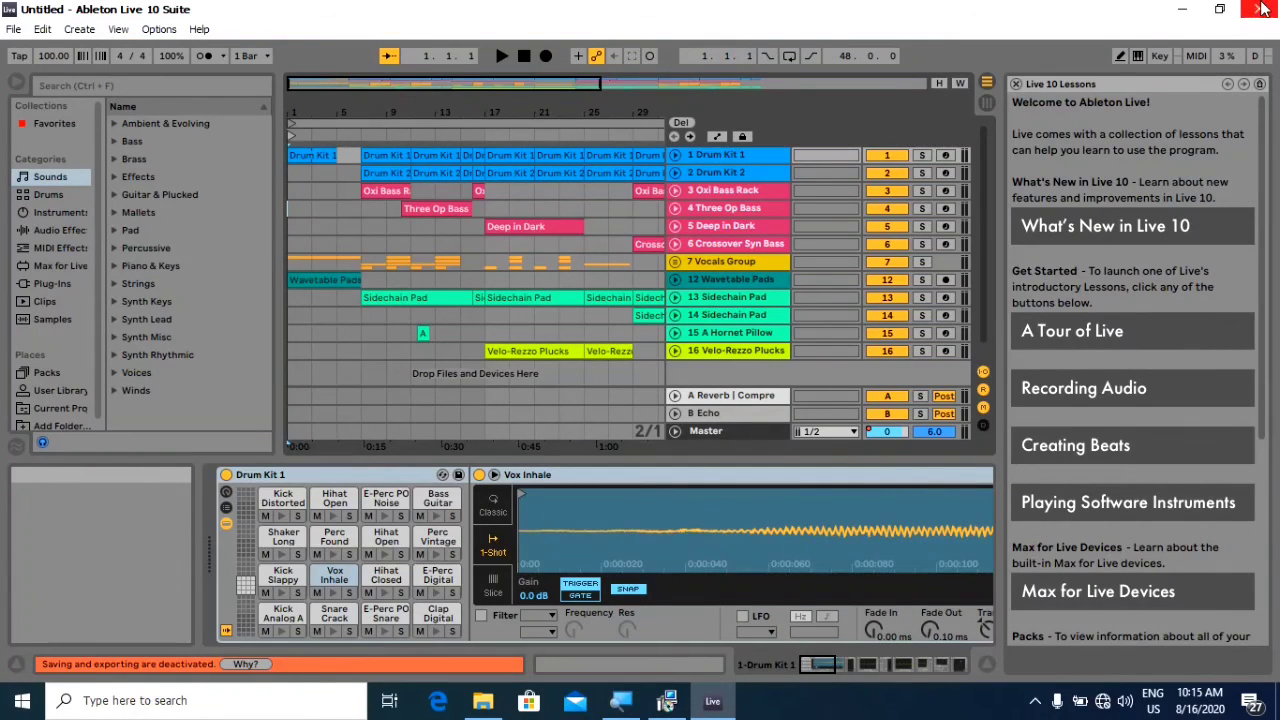
click(1262, 9)
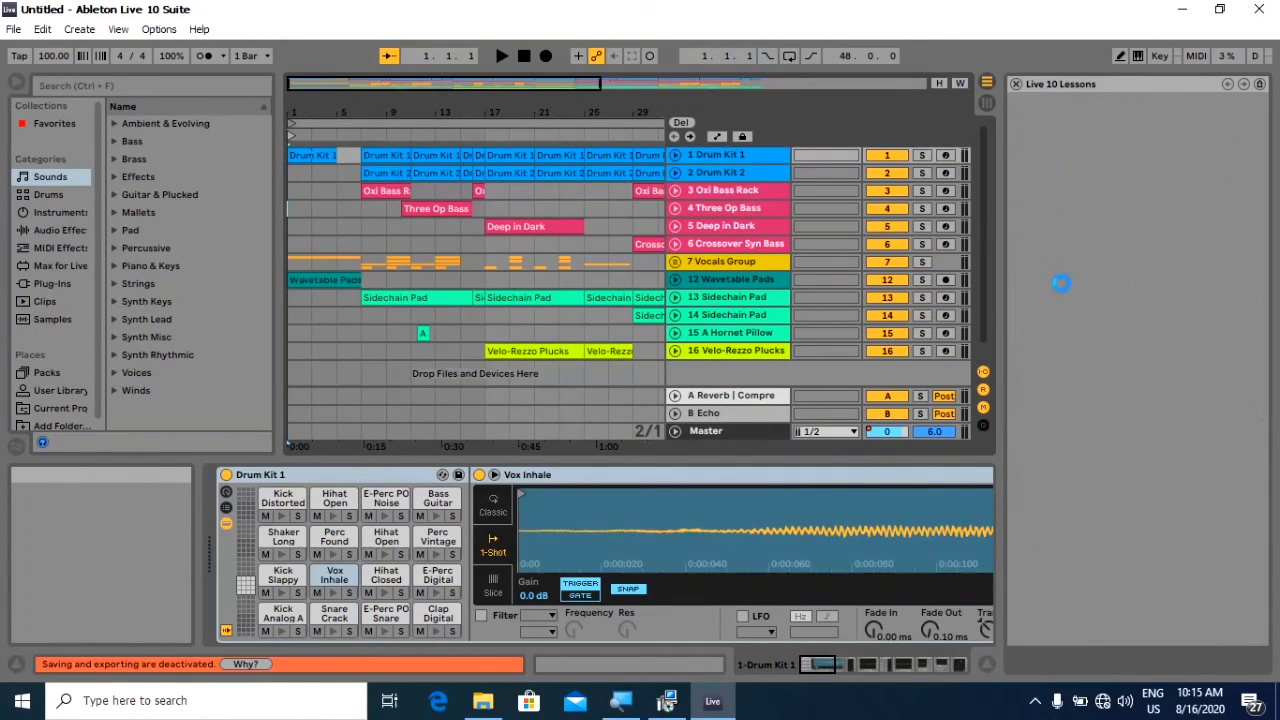